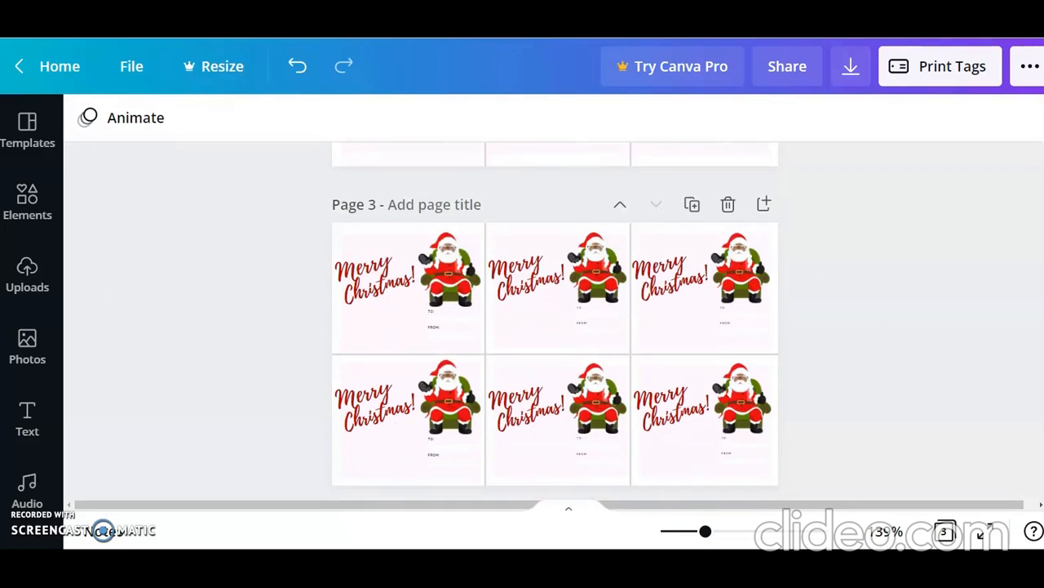
scroll(555, 326, down, 1)
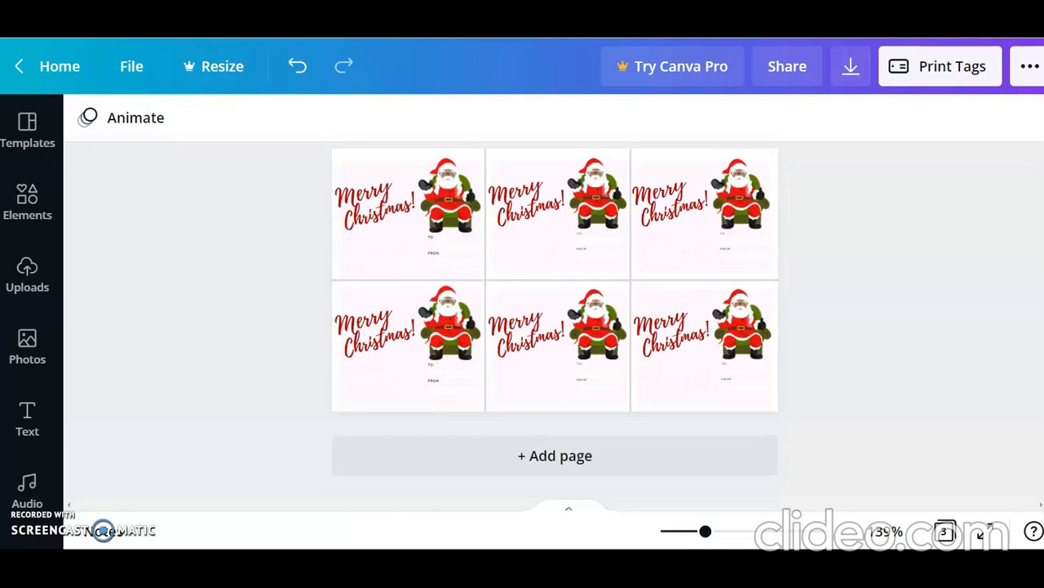
Step: Add a fourth page after the Merry Christmas tags and apply the recently used striped "happy holidays!" template to it
click(656, 459)
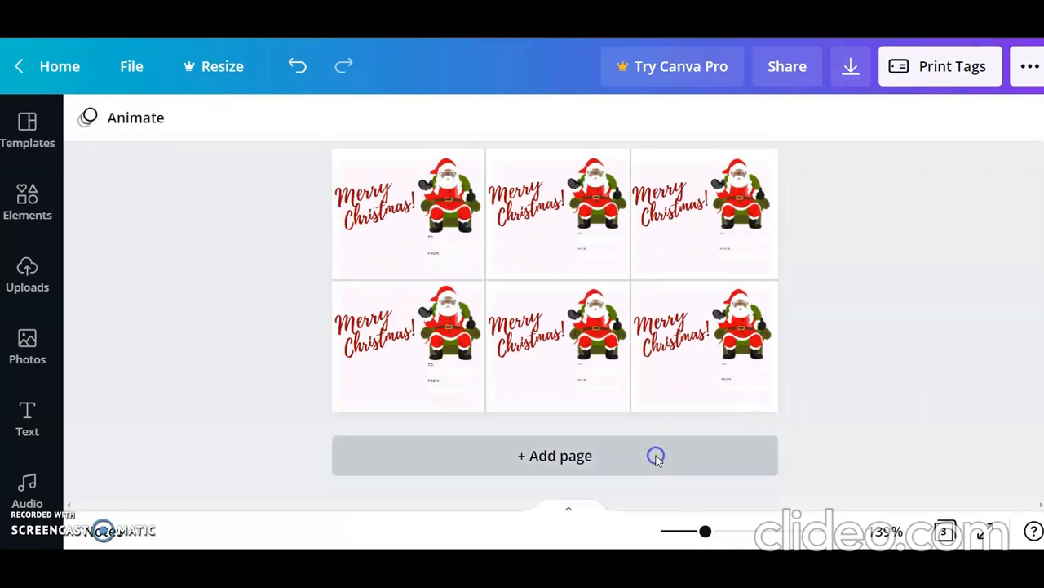
click(33, 129)
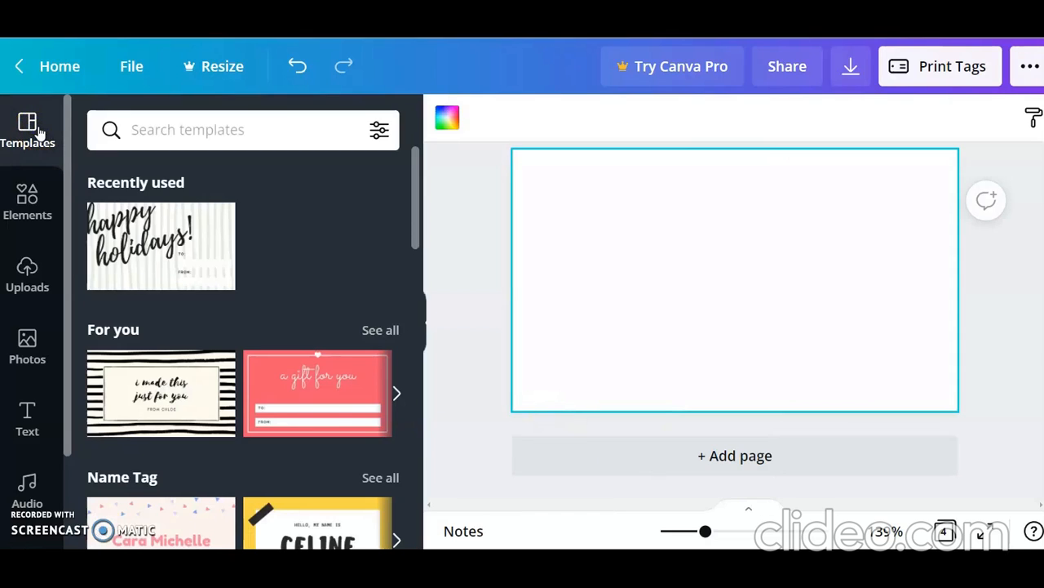
click(141, 234)
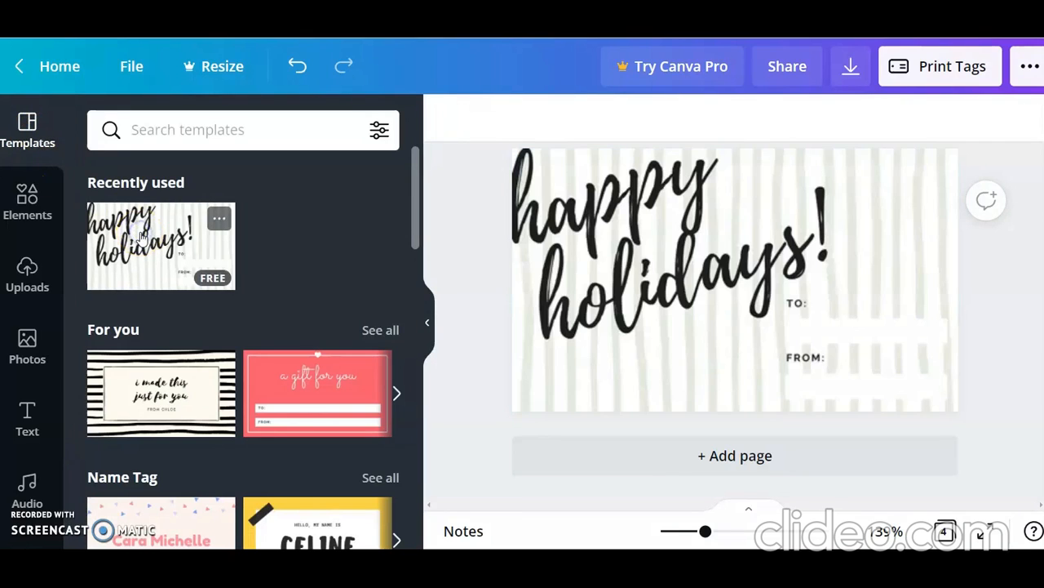
click(426, 330)
click(484, 408)
click(922, 365)
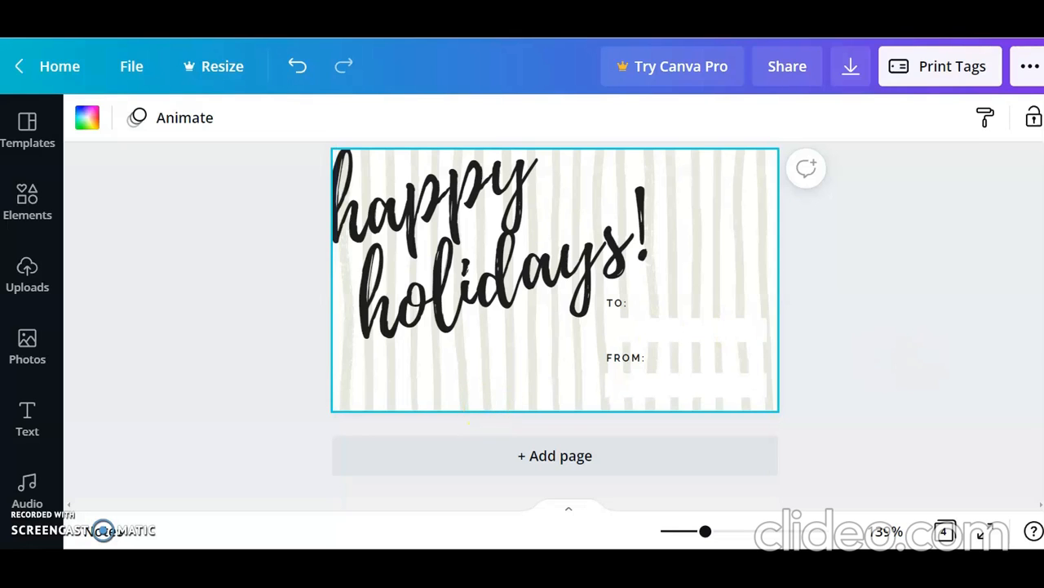
scroll(922, 364, up, 1)
click(922, 365)
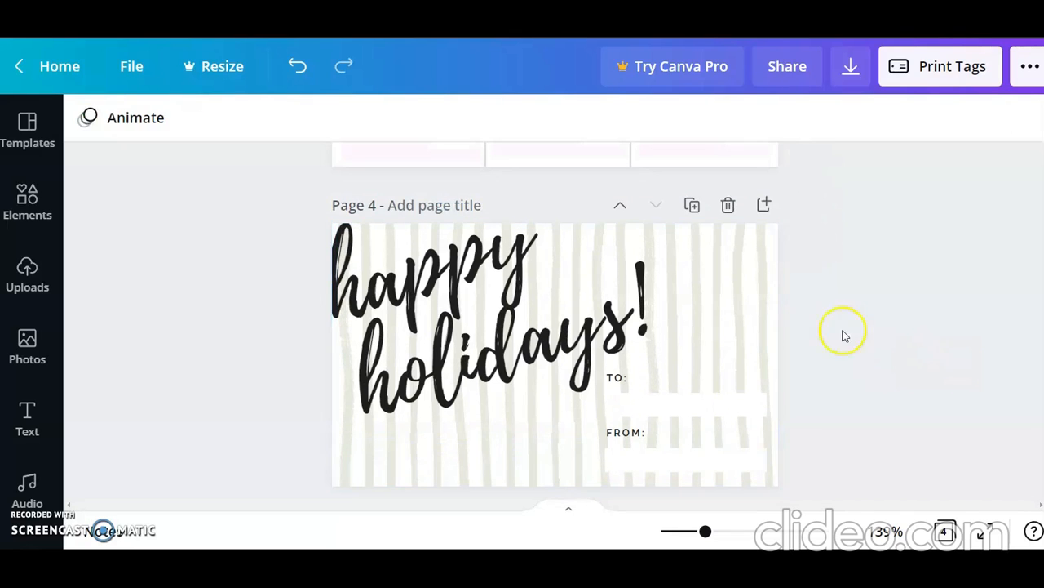
Step: Delete the striped background pattern from the "happy holidays!" tag on page 4
click(729, 349)
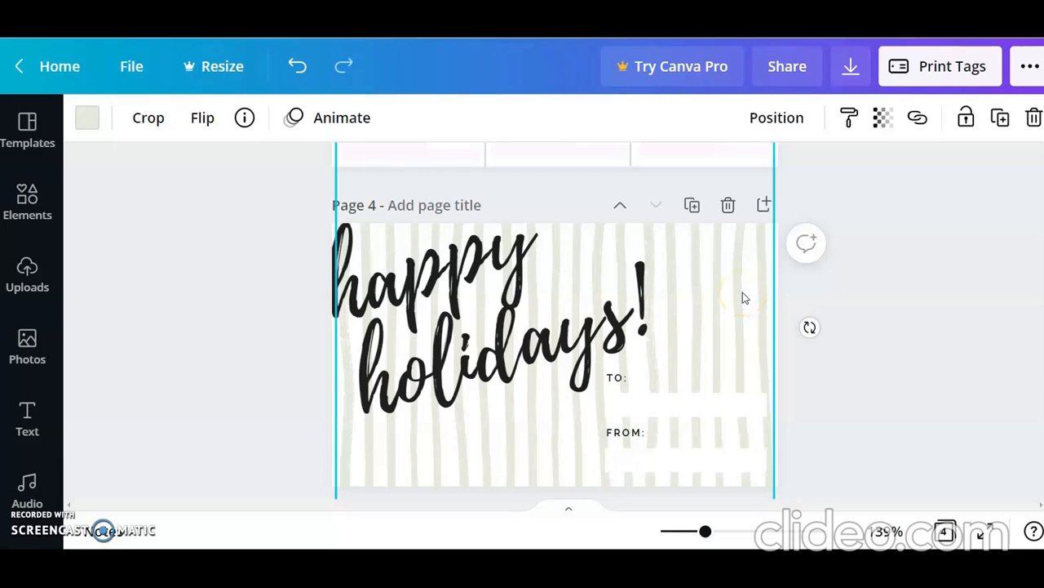
drag(743, 292, 914, 284)
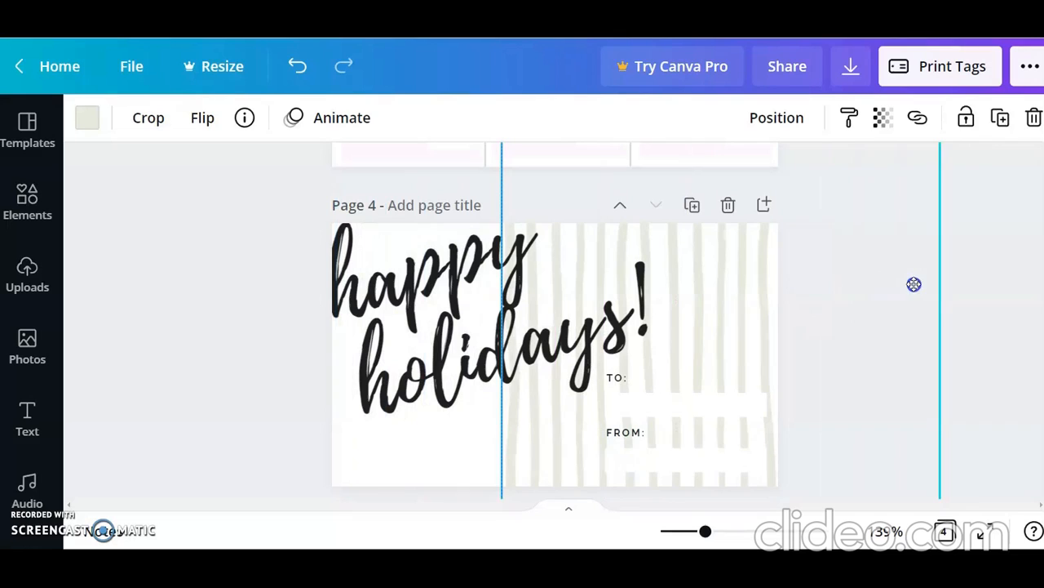
drag(1013, 91, 1033, 116)
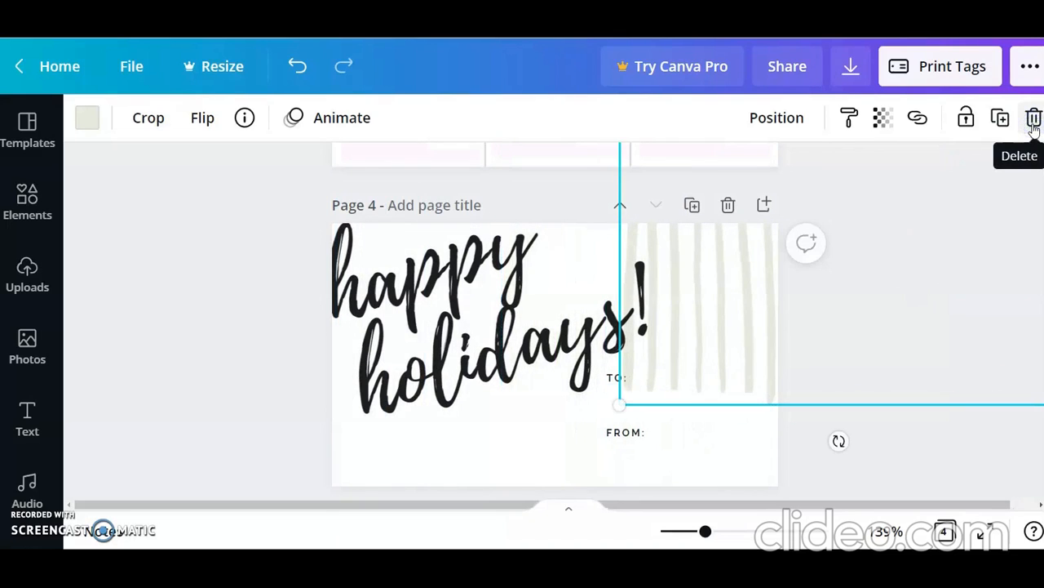
click(1033, 118)
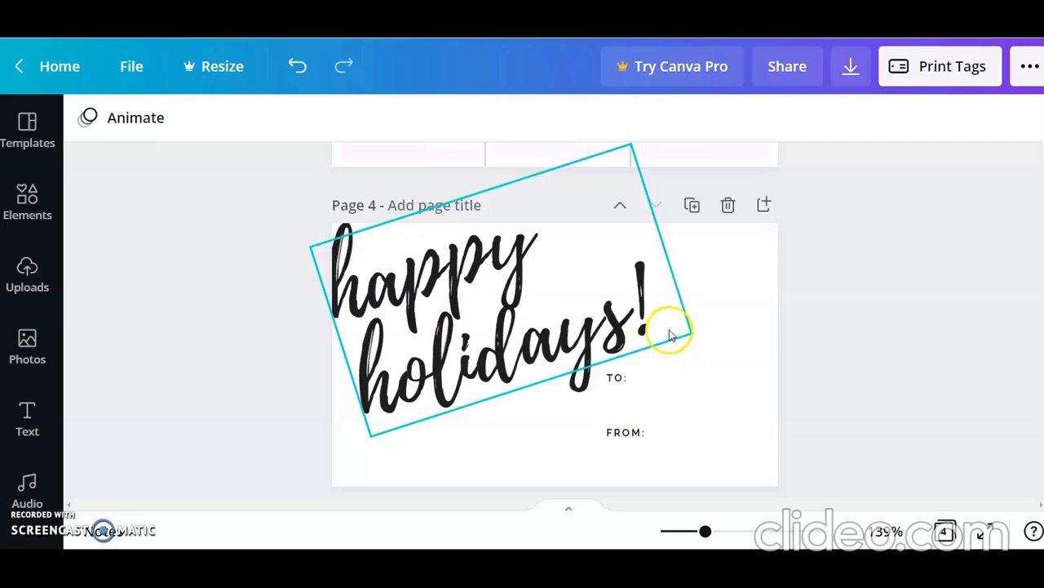
Step: Shrink the "happy holidays!" text to font size 40.3 and move it fully inside the tag's upper left area
click(535, 302)
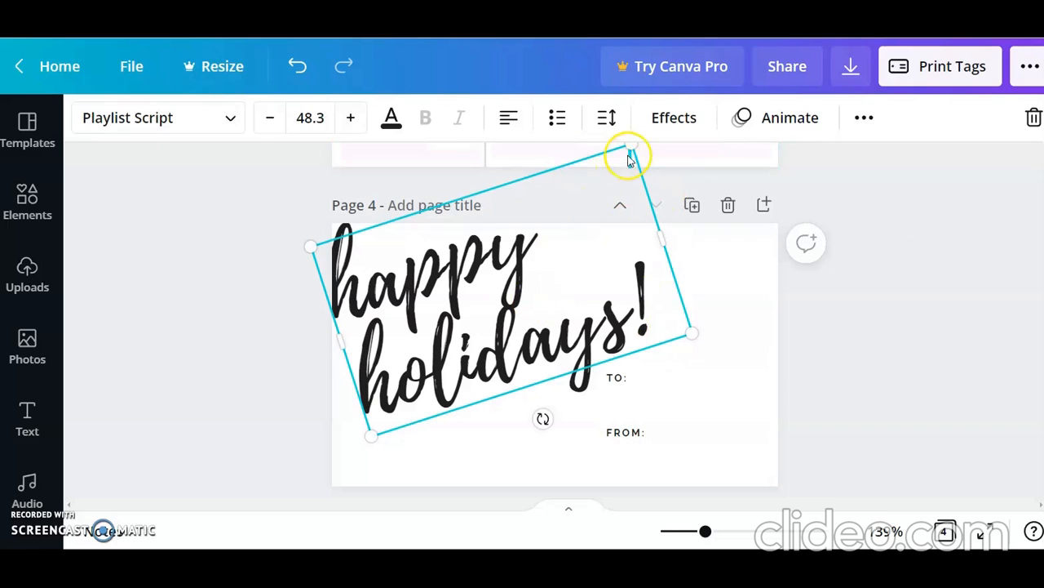
drag(622, 173, 609, 214)
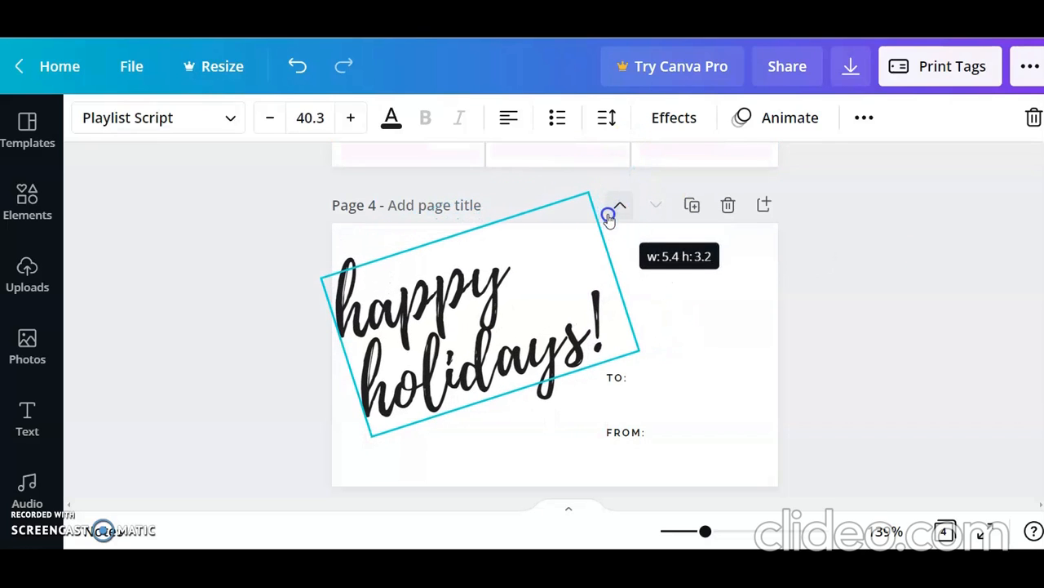
drag(484, 341, 489, 336)
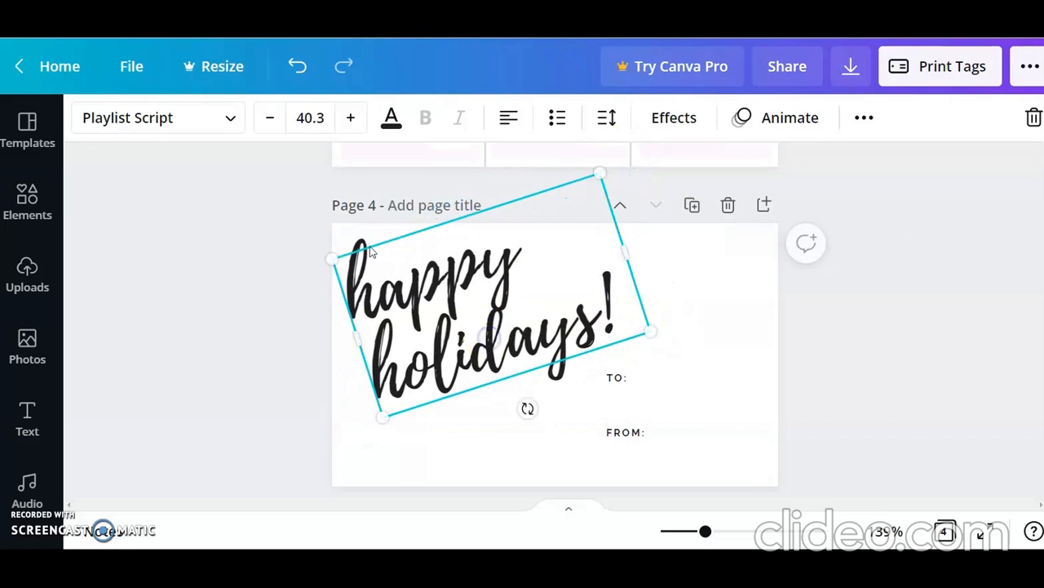
Step: Recolor the "happy holidays!" text with the red #e40511 from the Santa image's photo colors
click(393, 120)
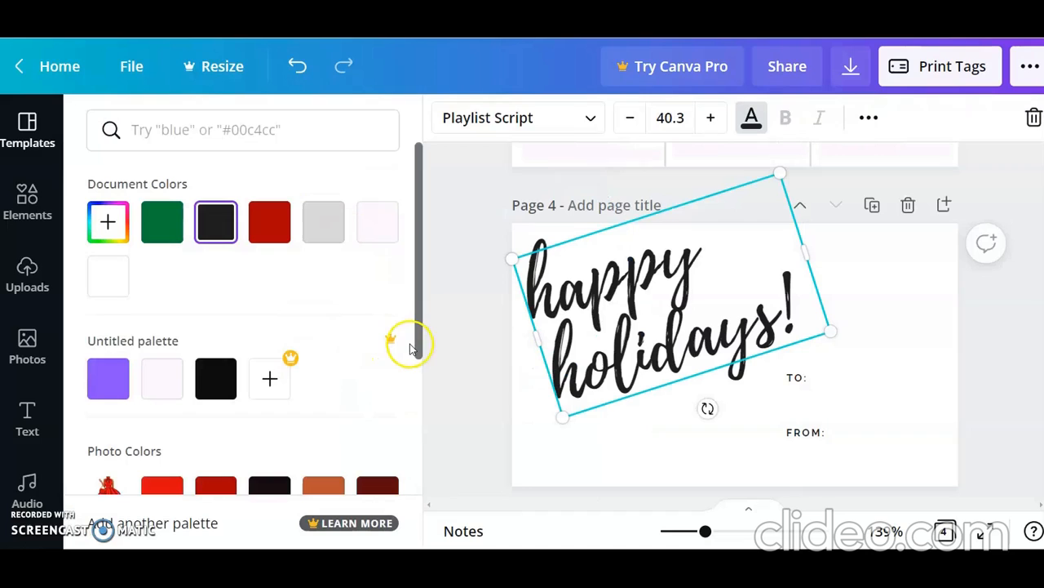
drag(417, 338, 417, 393)
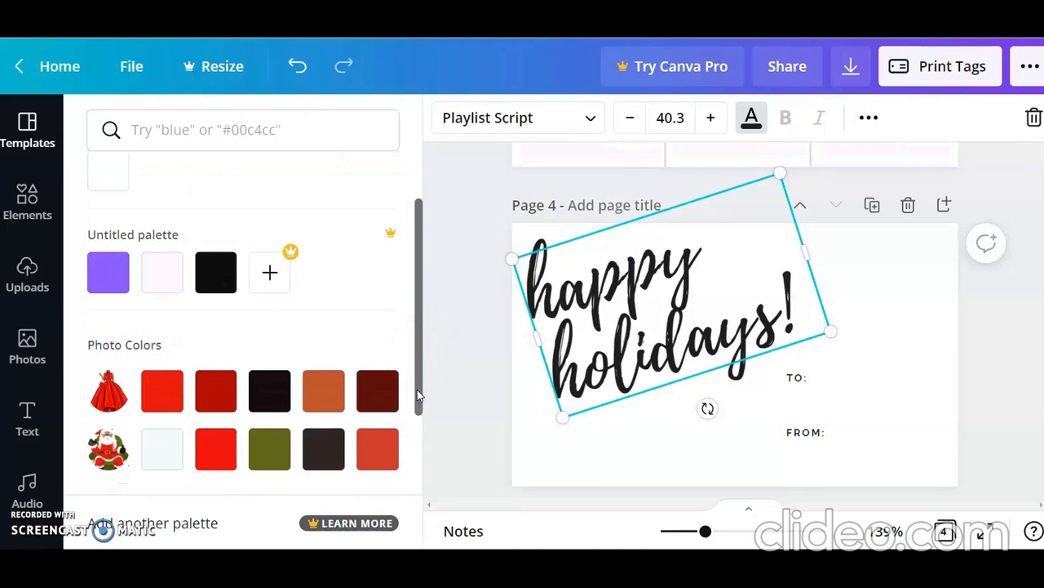
click(329, 396)
click(266, 387)
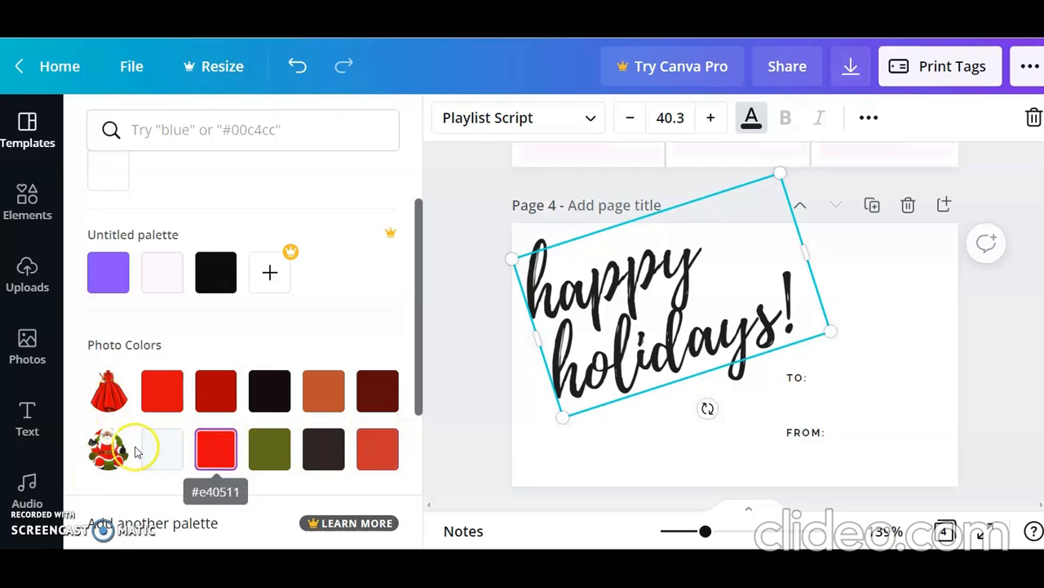
click(208, 454)
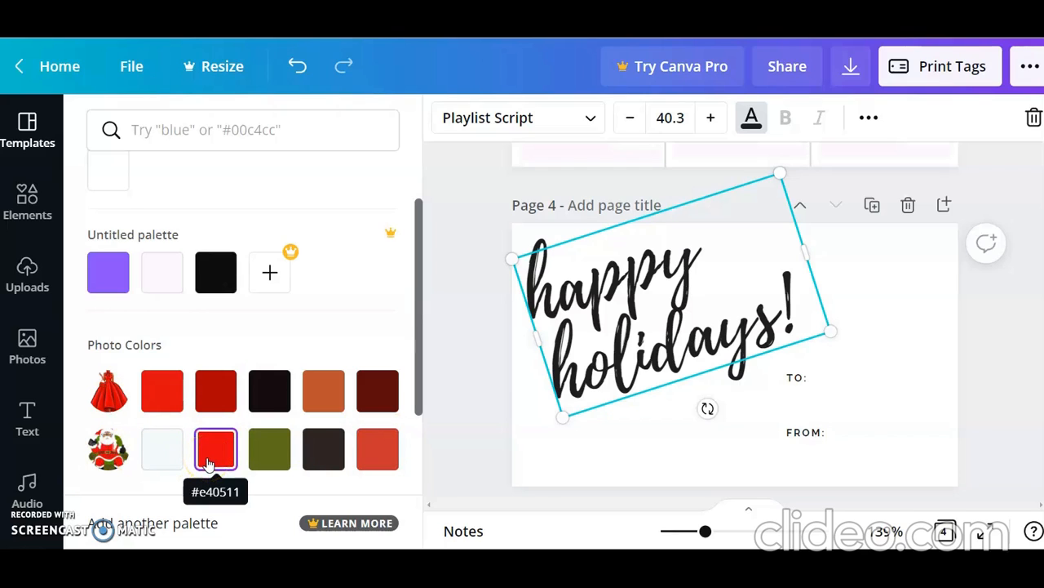
click(209, 463)
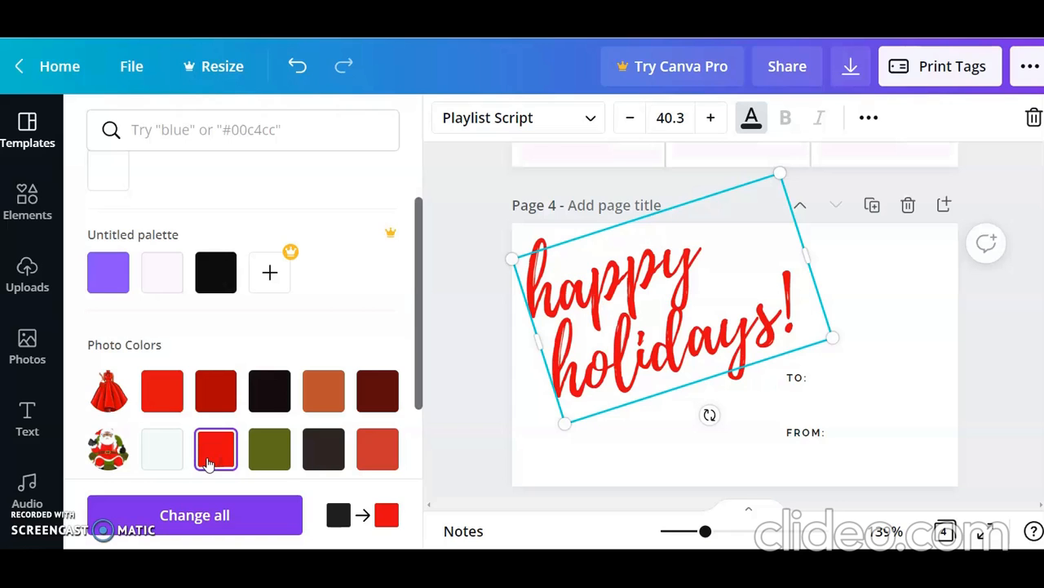
Step: Insert the uploaded seated Santa with glasses, enlarge it and place it in the tag's upper right corner above "TO:"
click(38, 270)
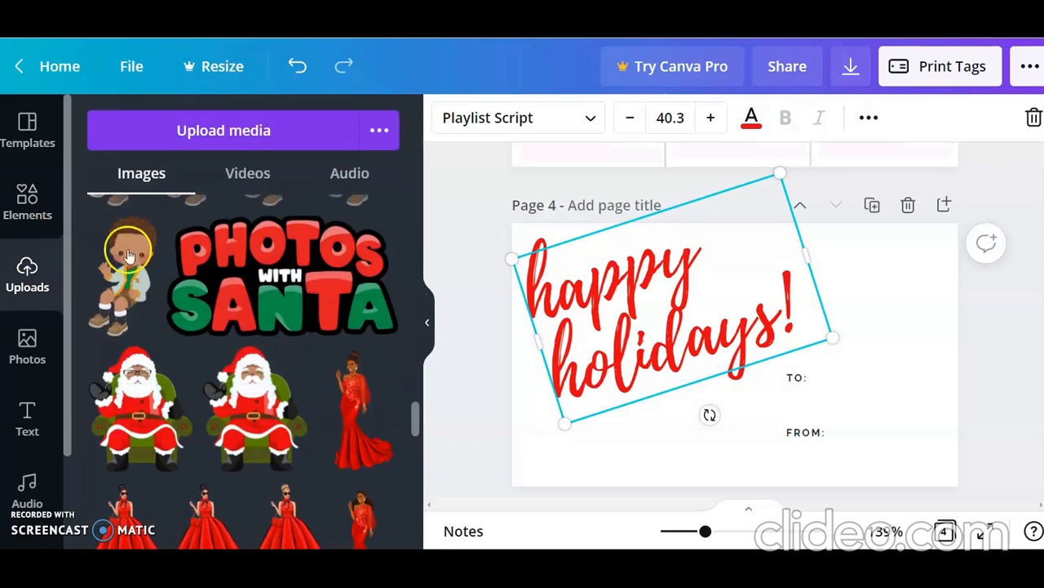
click(149, 409)
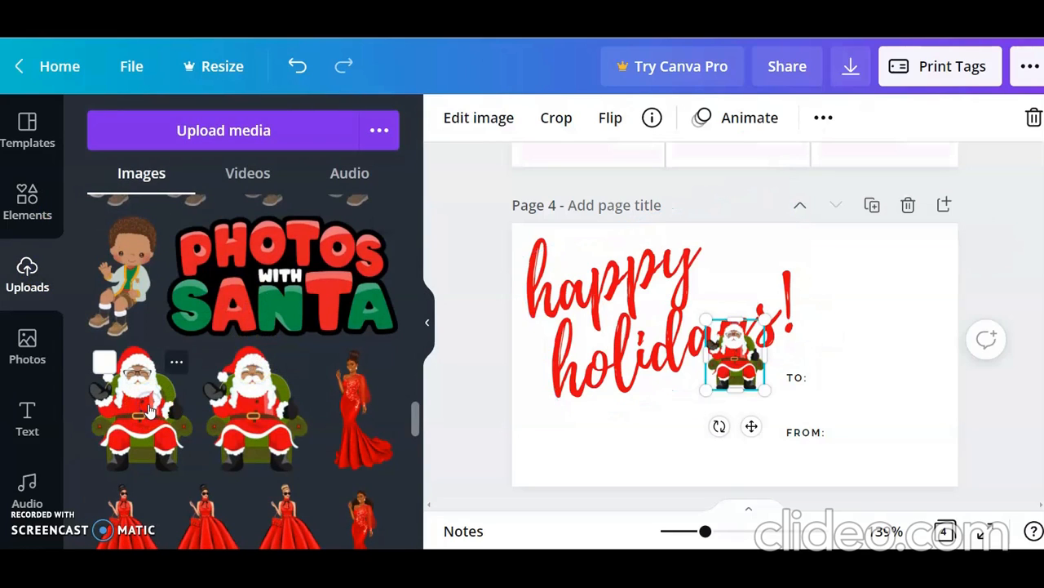
drag(765, 318, 808, 265)
drag(755, 341, 877, 307)
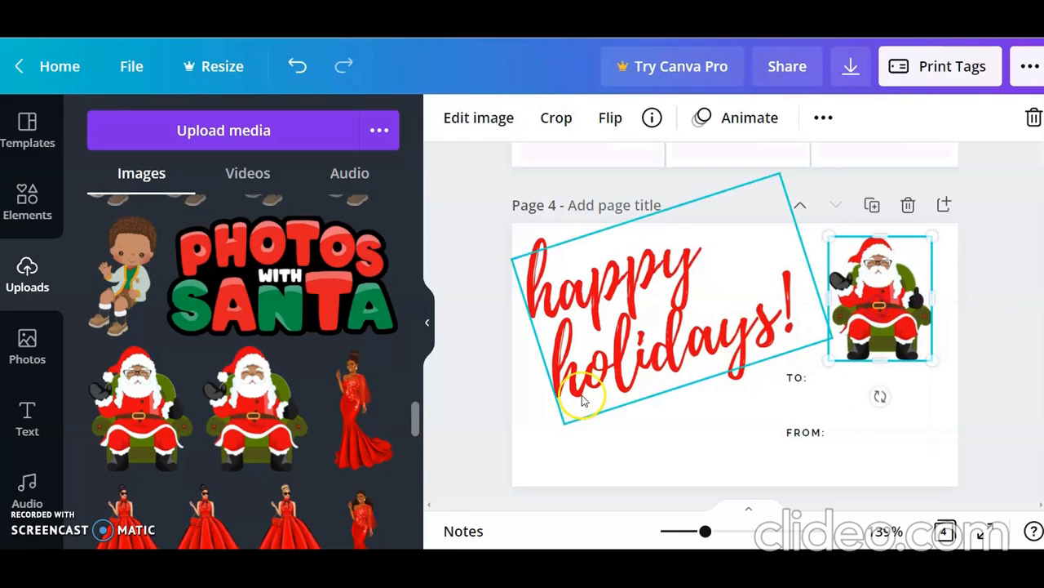
Step: Insert the second uploaded sitting boy in the white jacket, scale him down and place him on Santa's lap
drag(415, 431, 415, 408)
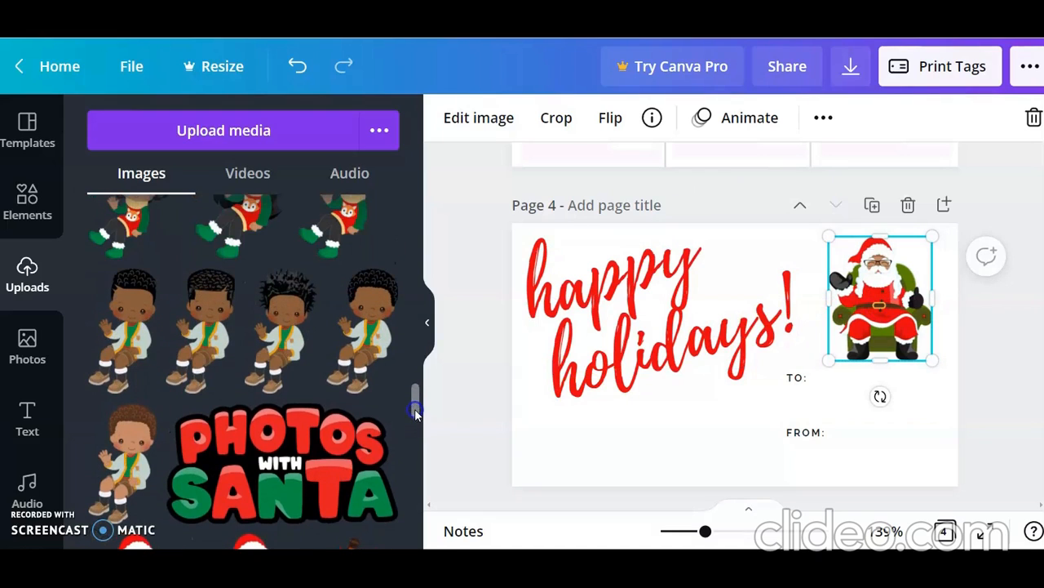
click(203, 366)
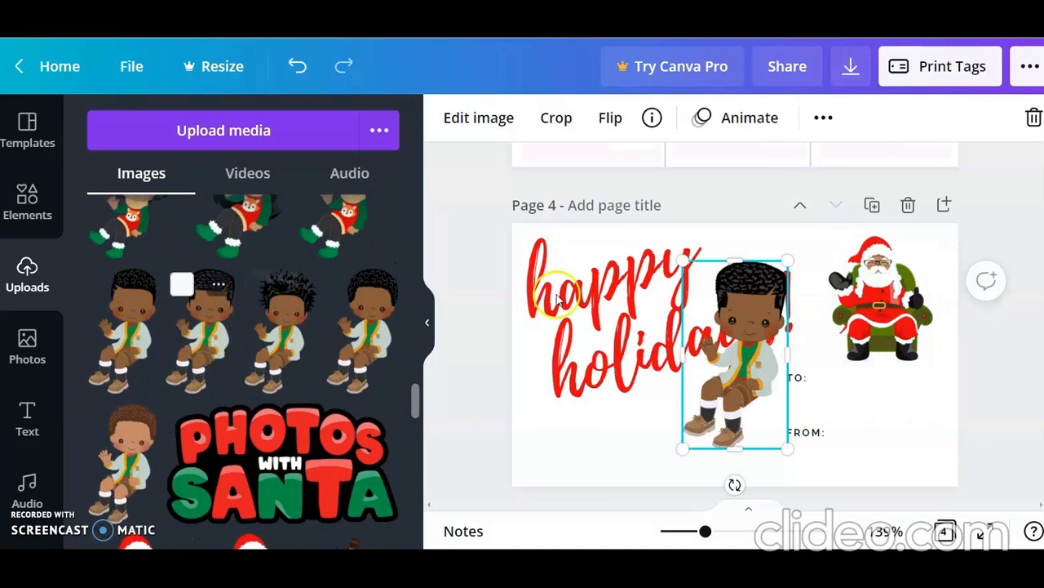
drag(777, 299, 752, 325)
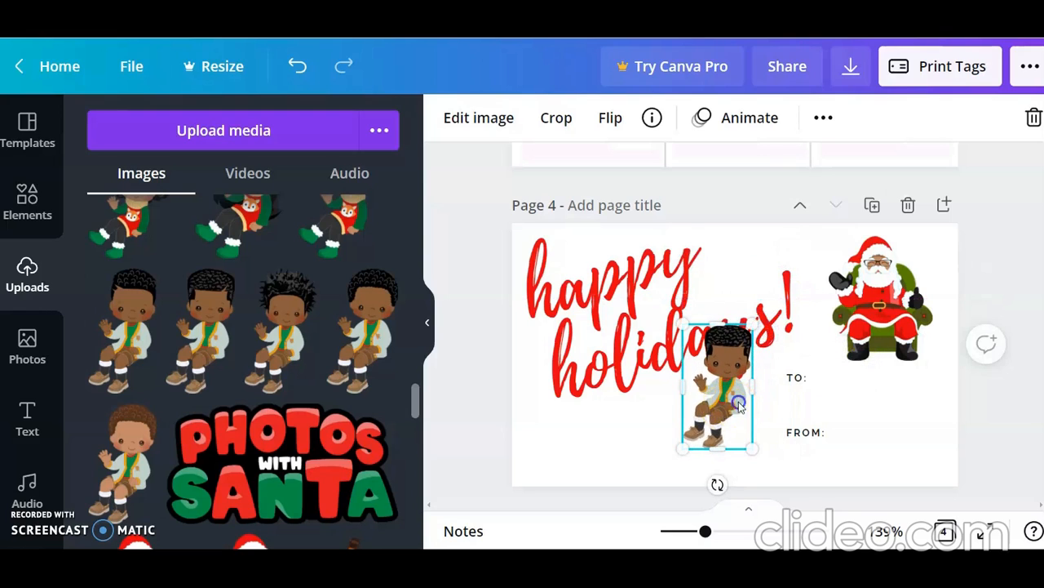
drag(719, 410, 900, 318)
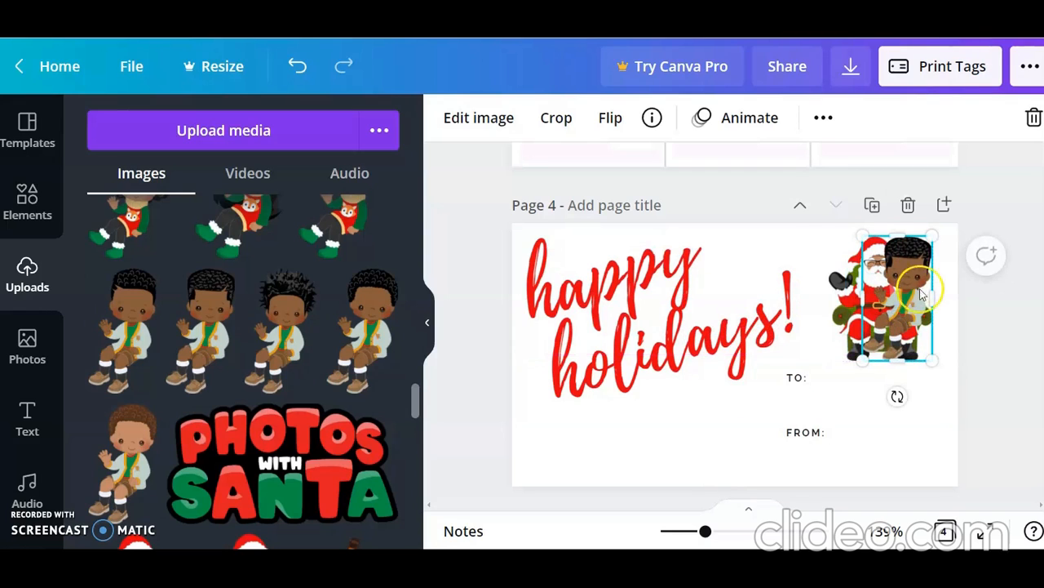
drag(928, 237, 920, 266)
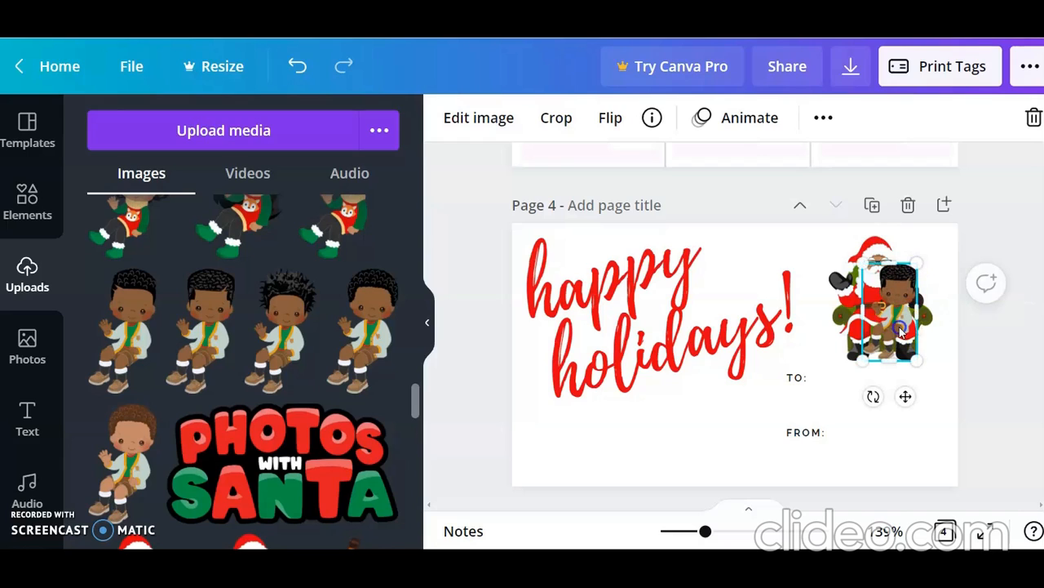
drag(900, 322, 904, 310)
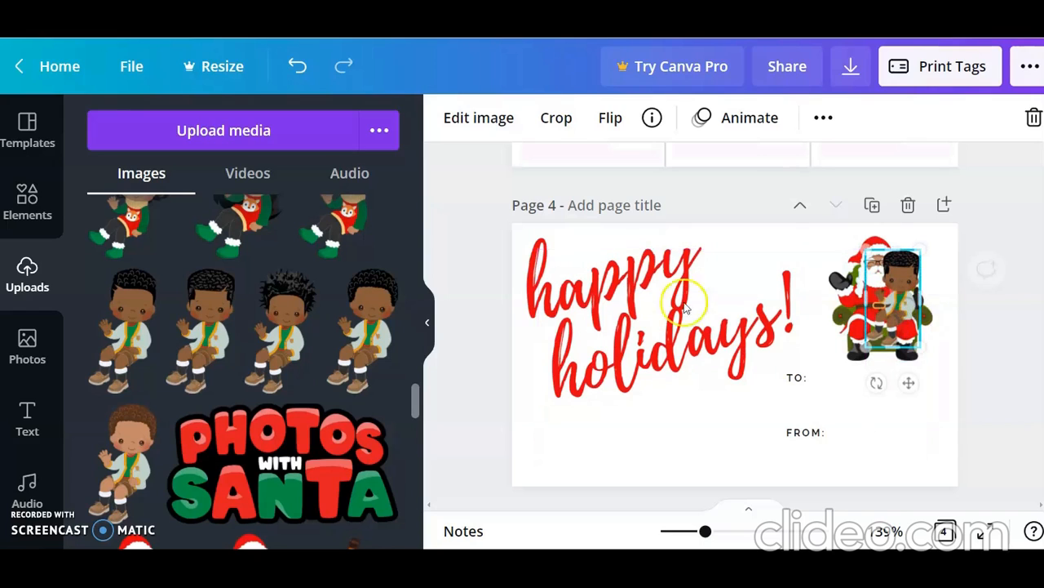
Step: Shrink the boy a little more and shift him right so he sits on Santa's knee with Santa's face uncovered
click(426, 324)
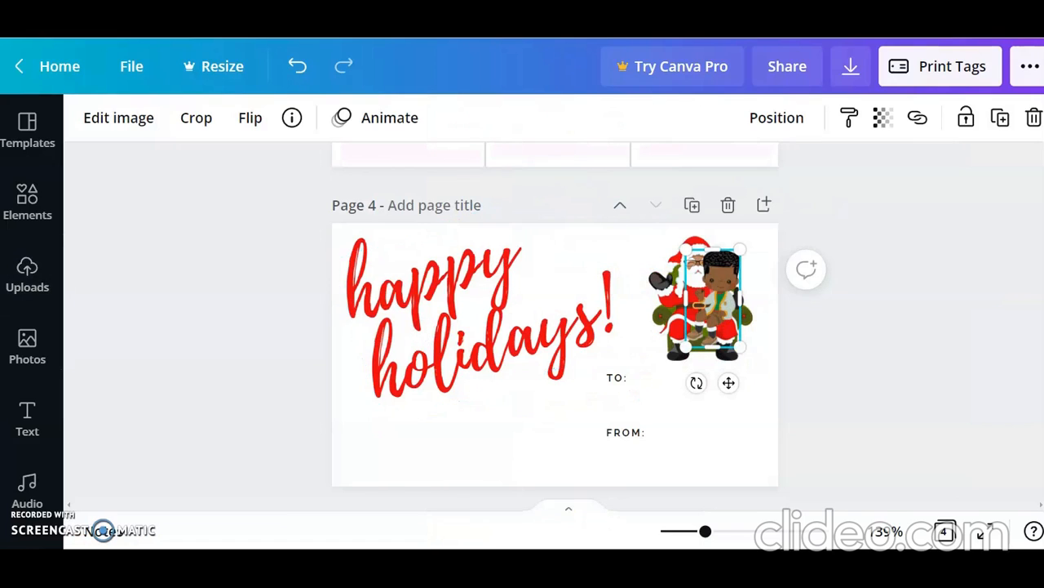
drag(705, 532, 716, 536)
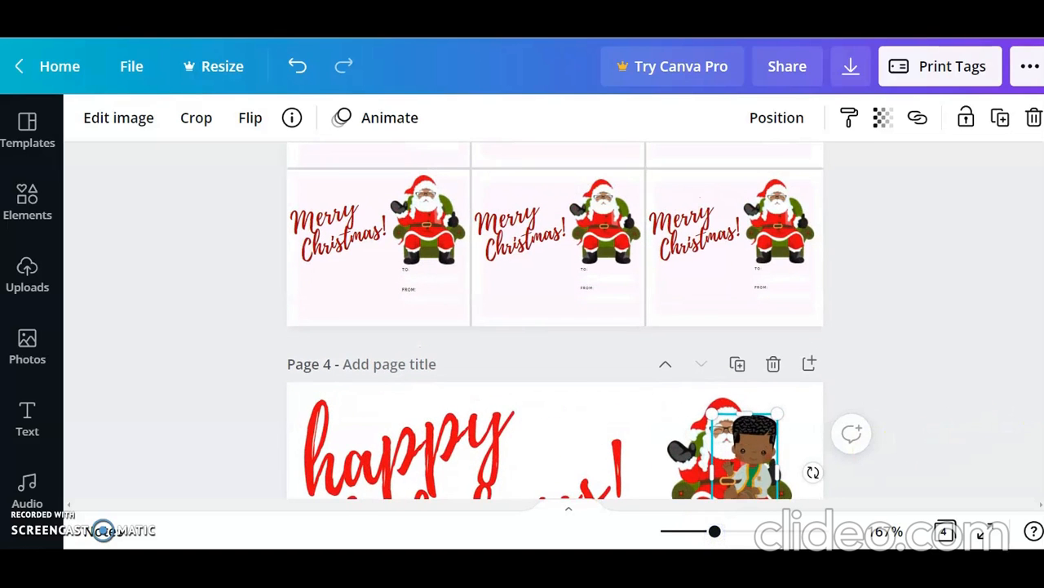
scroll(927, 388, down, 5)
click(927, 389)
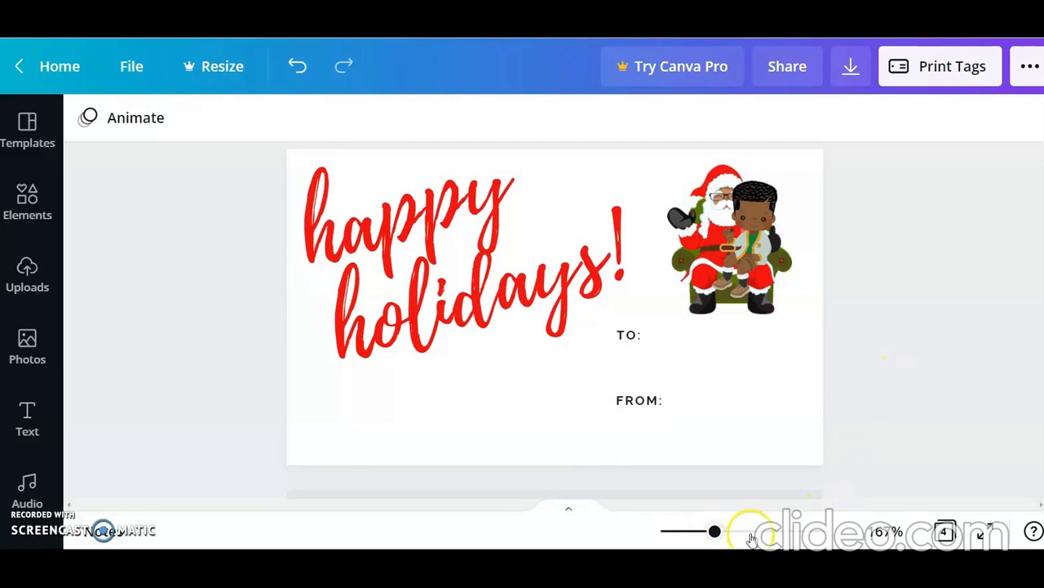
drag(715, 532, 730, 530)
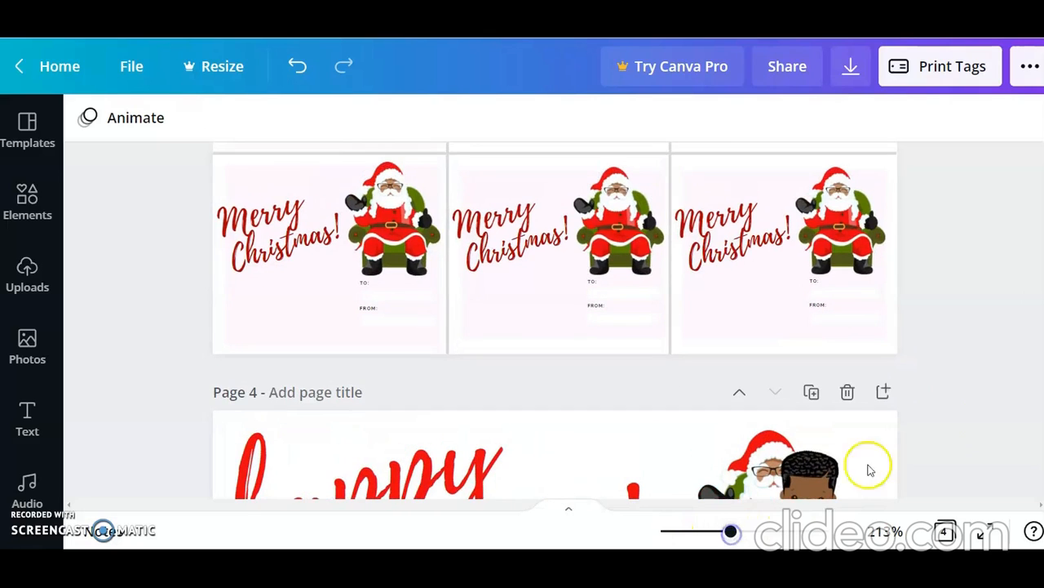
scroll(945, 322, down, 5)
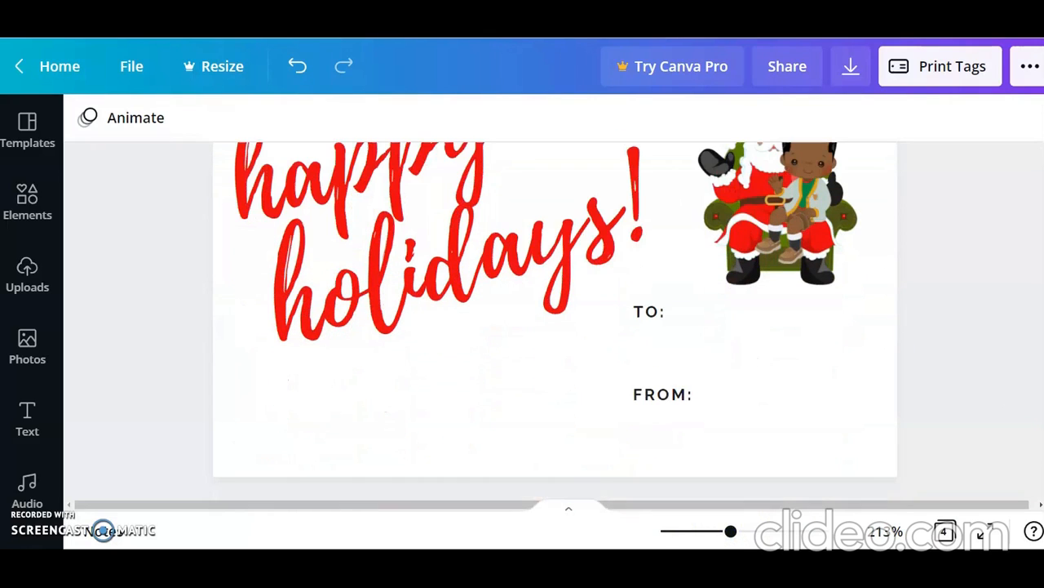
scroll(849, 310, up, 2)
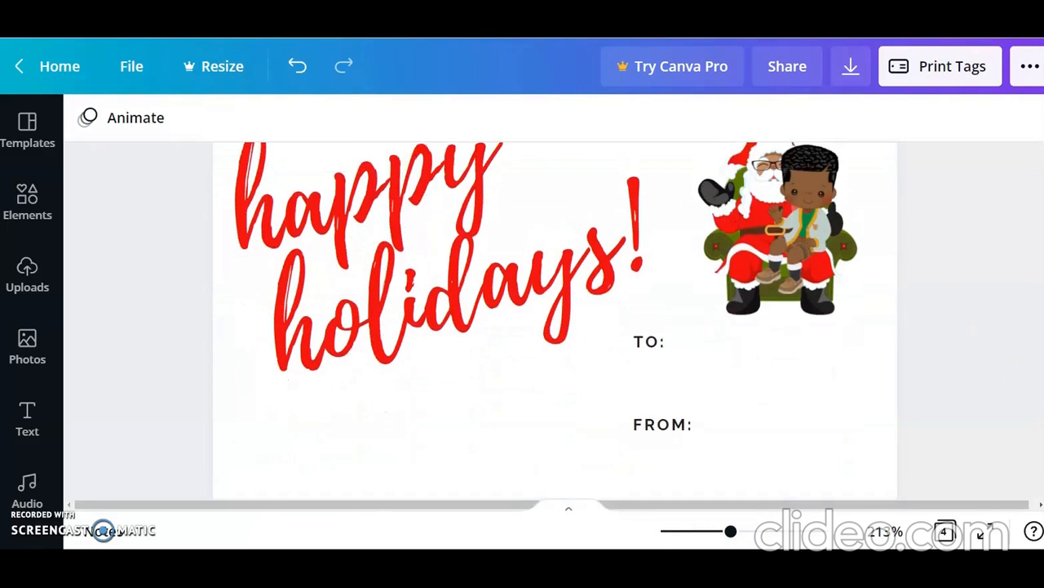
click(806, 287)
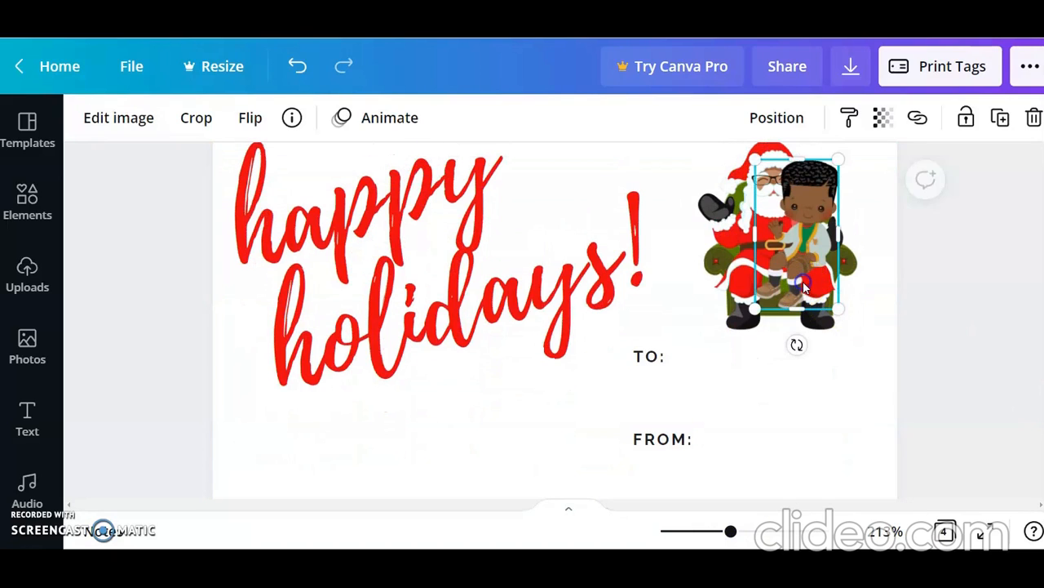
drag(841, 154, 839, 181)
click(805, 262)
drag(806, 263, 816, 256)
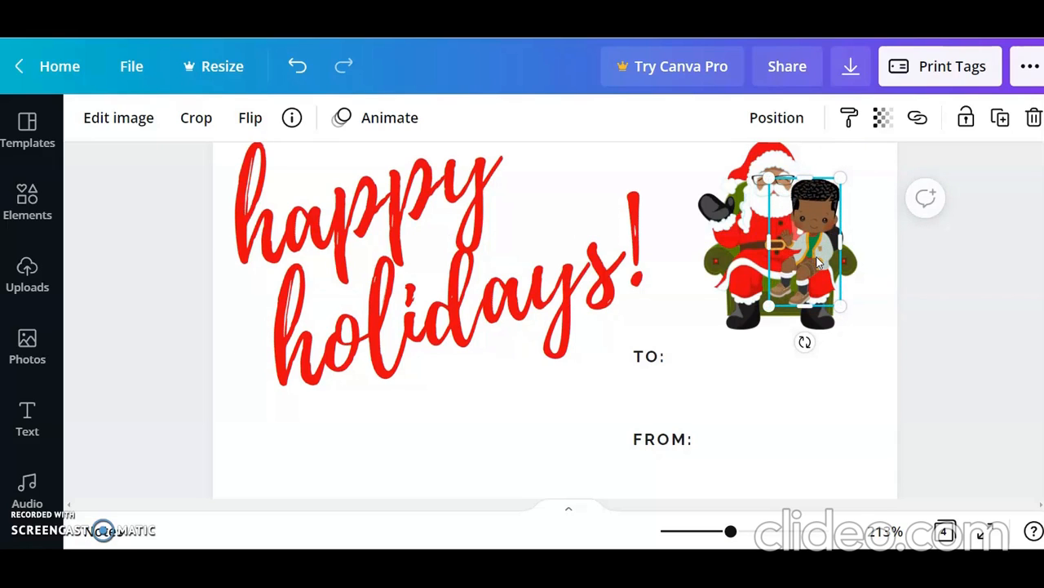
click(925, 310)
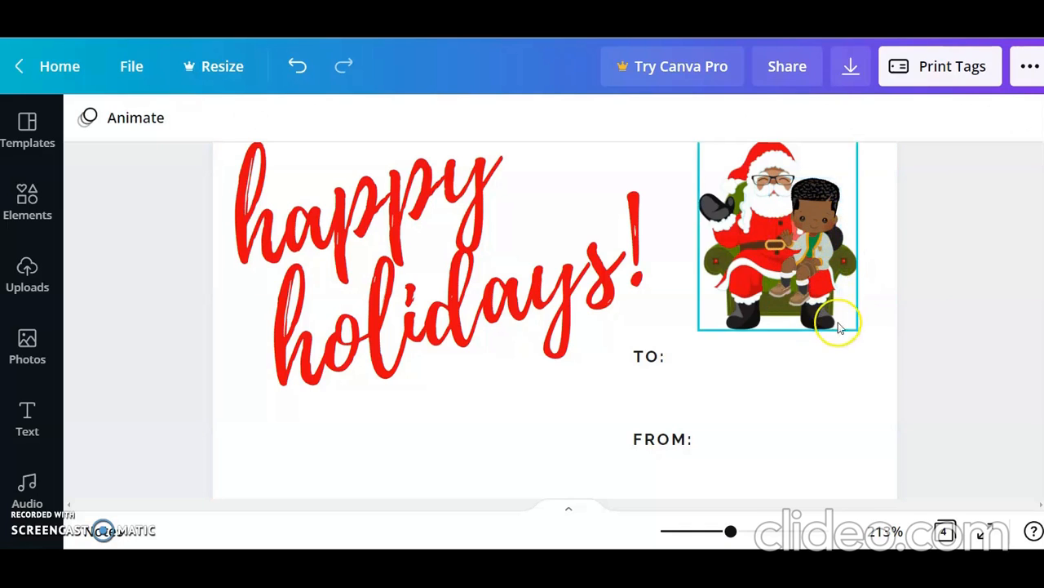
click(691, 370)
click(701, 449)
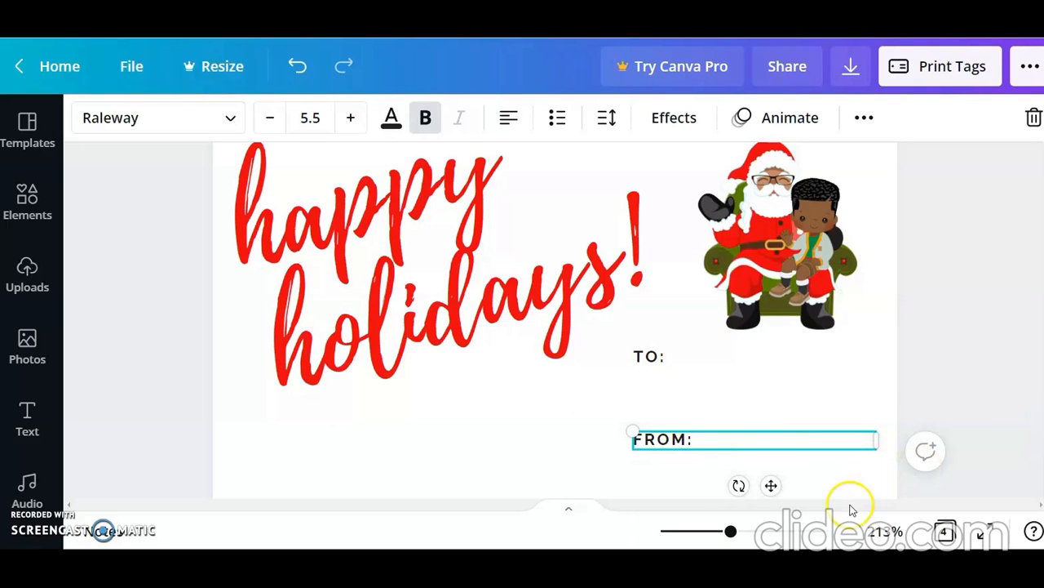
Step: Group the "happy holidays!" text, Santa, the boy and the TO/FROM fields on page 4 into one object
drag(730, 531, 712, 531)
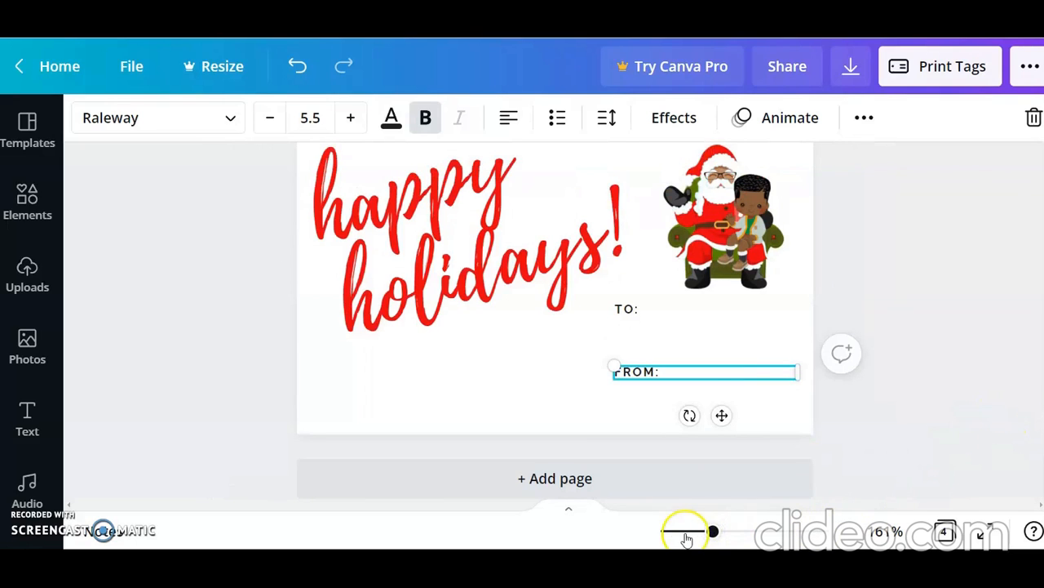
drag(712, 532, 700, 531)
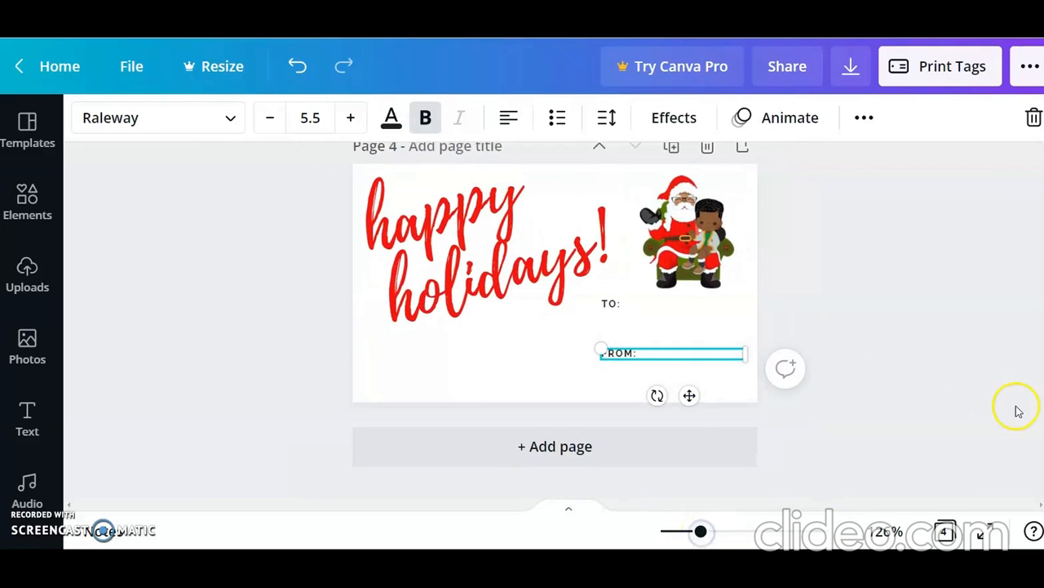
drag(1043, 437, 1043, 413)
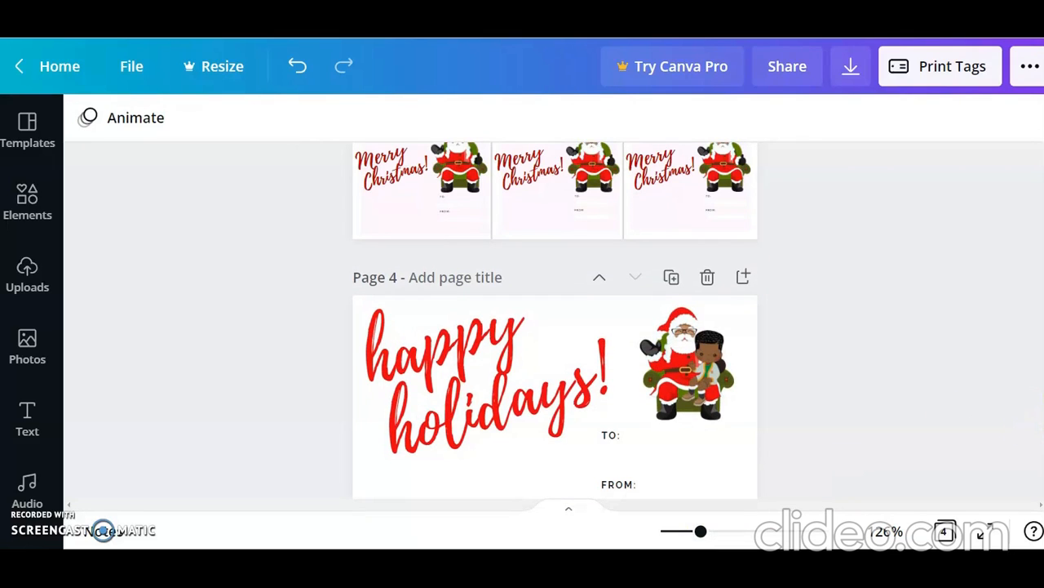
scroll(555, 327, down, 2)
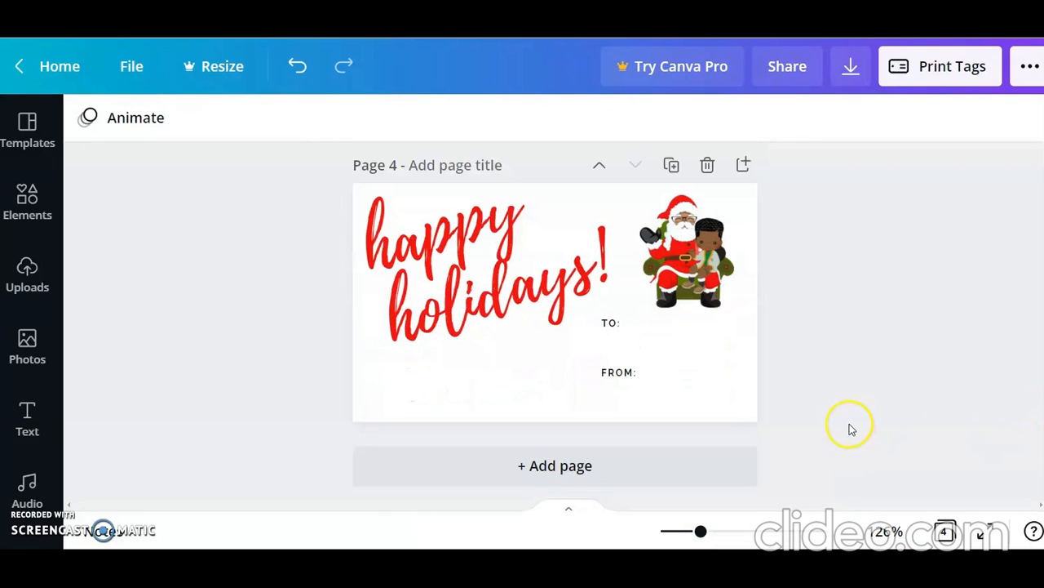
drag(858, 415, 357, 198)
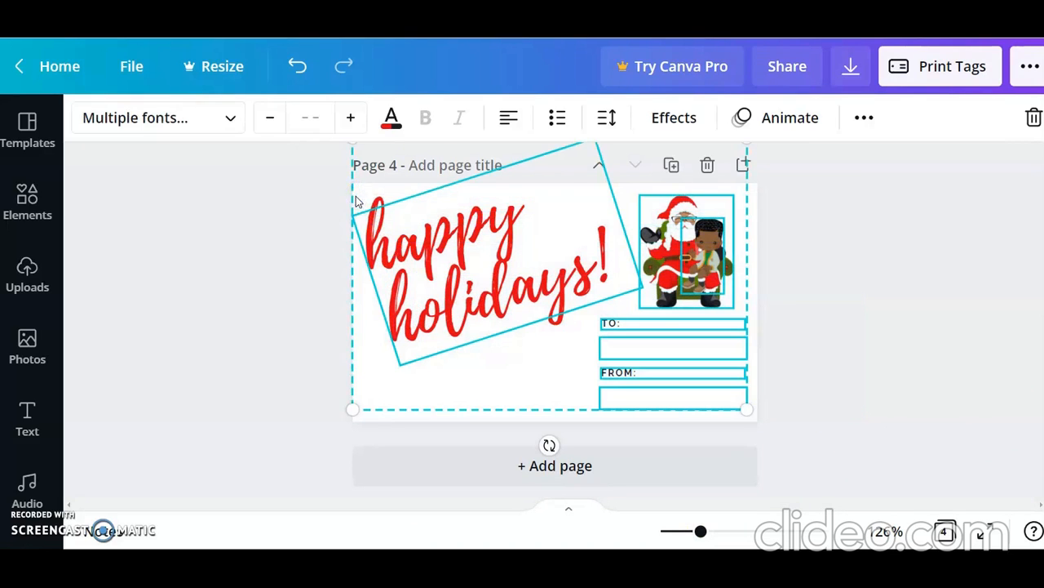
click(866, 123)
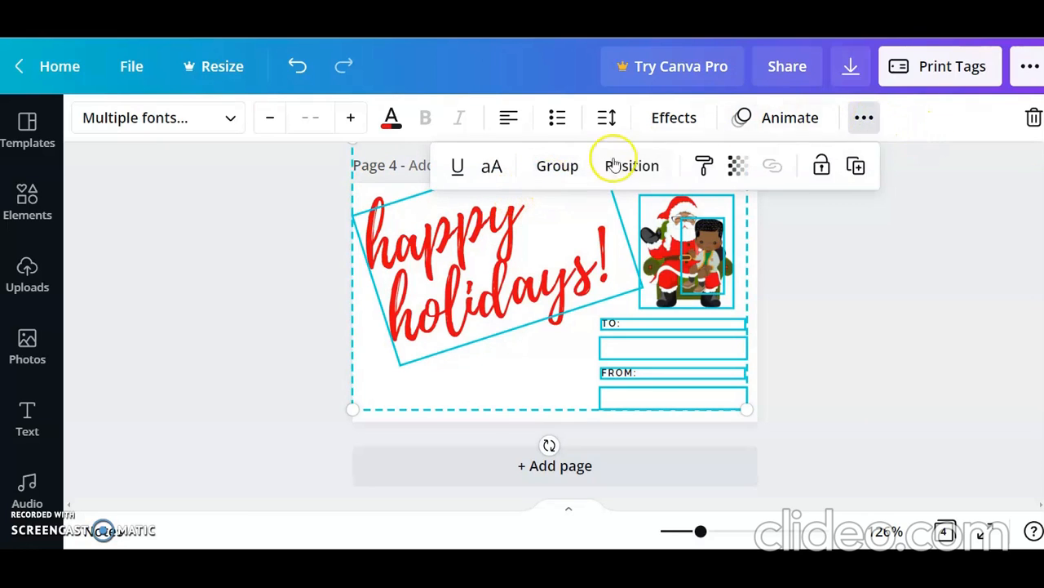
click(571, 172)
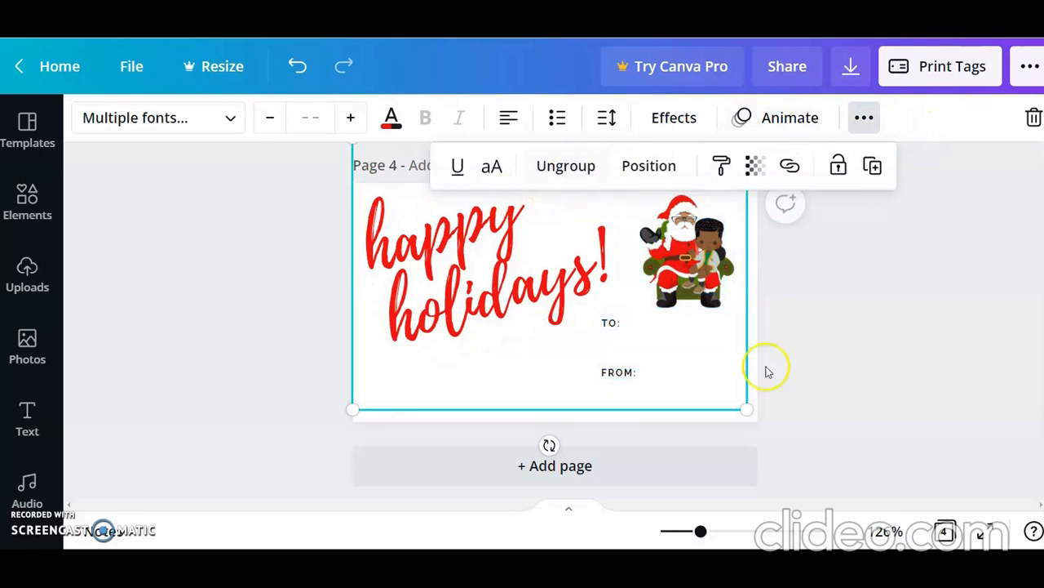
Step: Scale the grouped tag down to less than half the page width and place it in page 4's upper left corner
drag(742, 405, 519, 289)
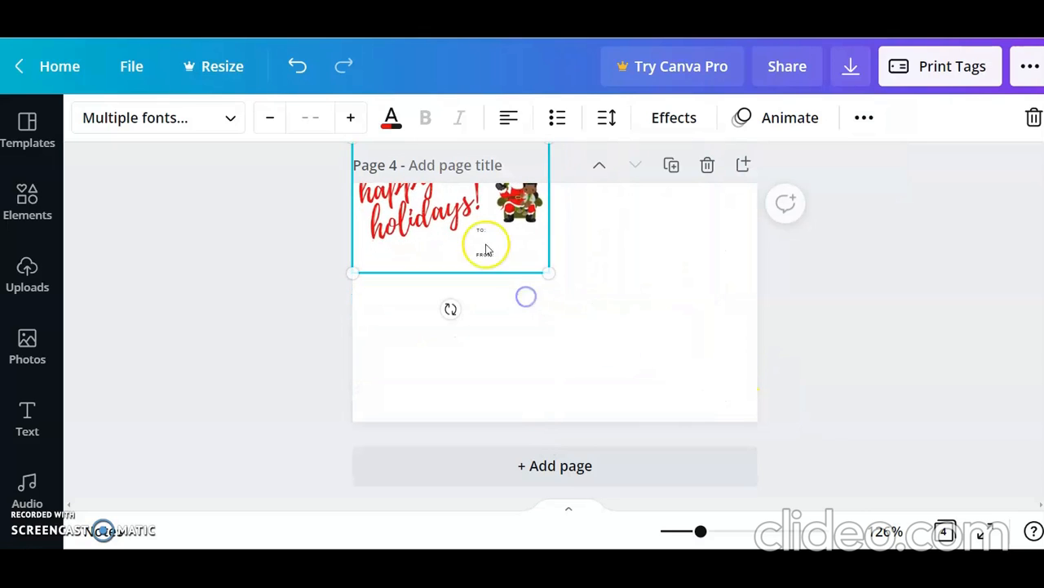
drag(485, 226, 495, 282)
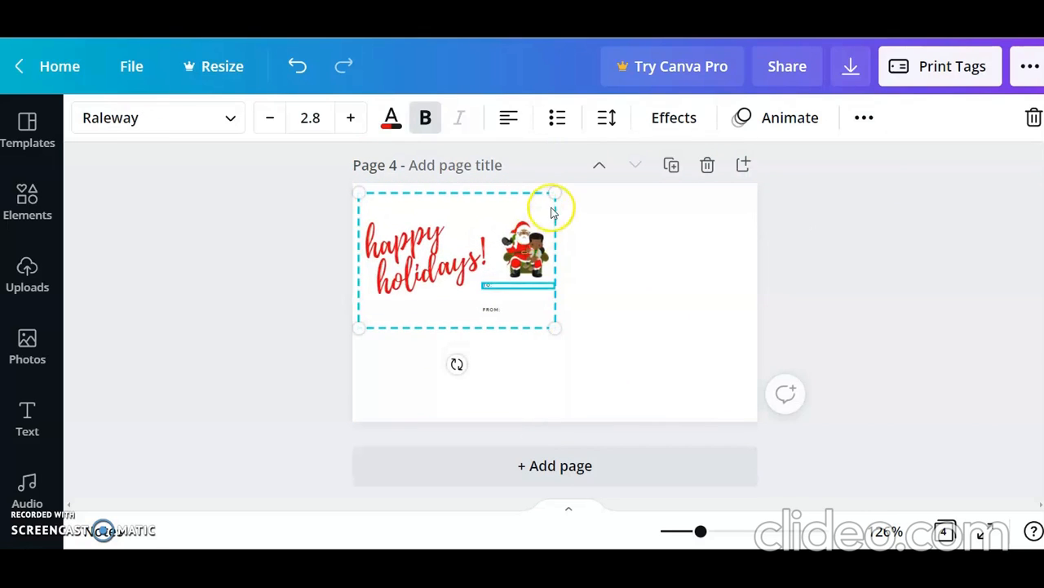
drag(555, 193, 540, 208)
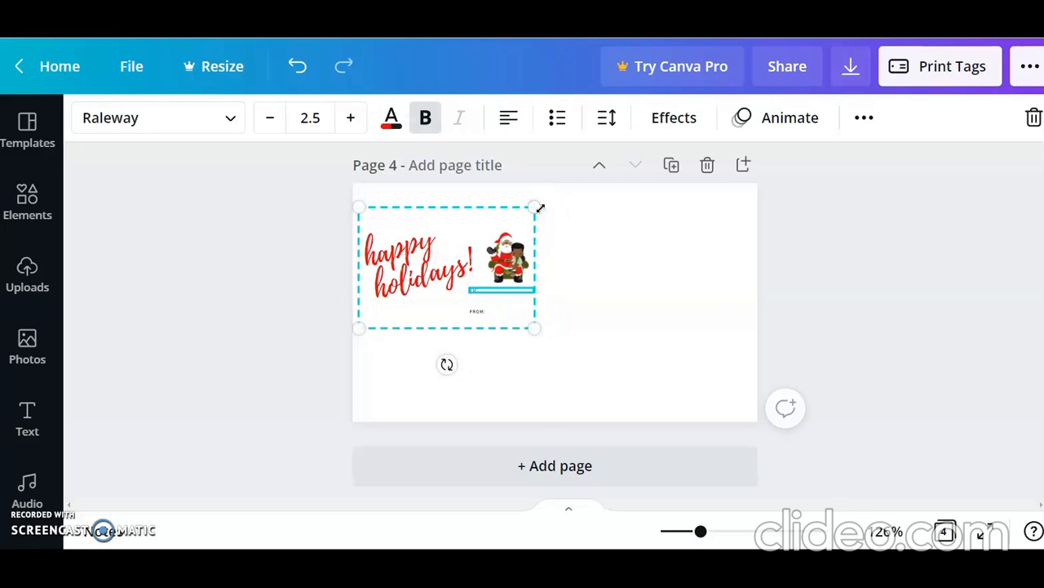
drag(540, 204, 524, 213)
mouse_move(518, 210)
mouse_down()
mouse_move(510, 221)
mouse_move(534, 202)
mouse_move(527, 211)
mouse_up()
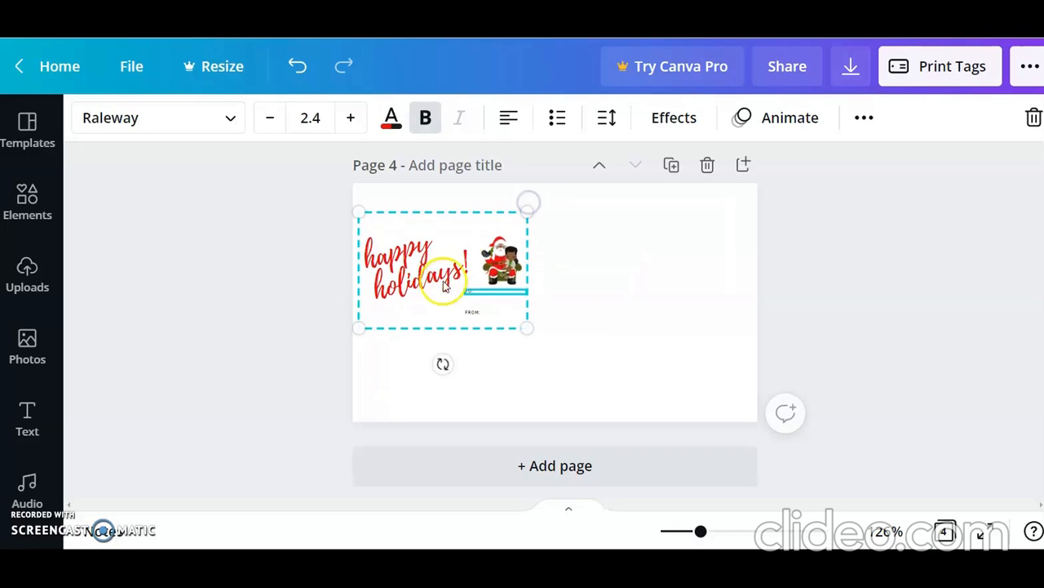
mouse_move(442, 290)
mouse_down()
mouse_move(442, 258)
mouse_move(445, 272)
mouse_up()
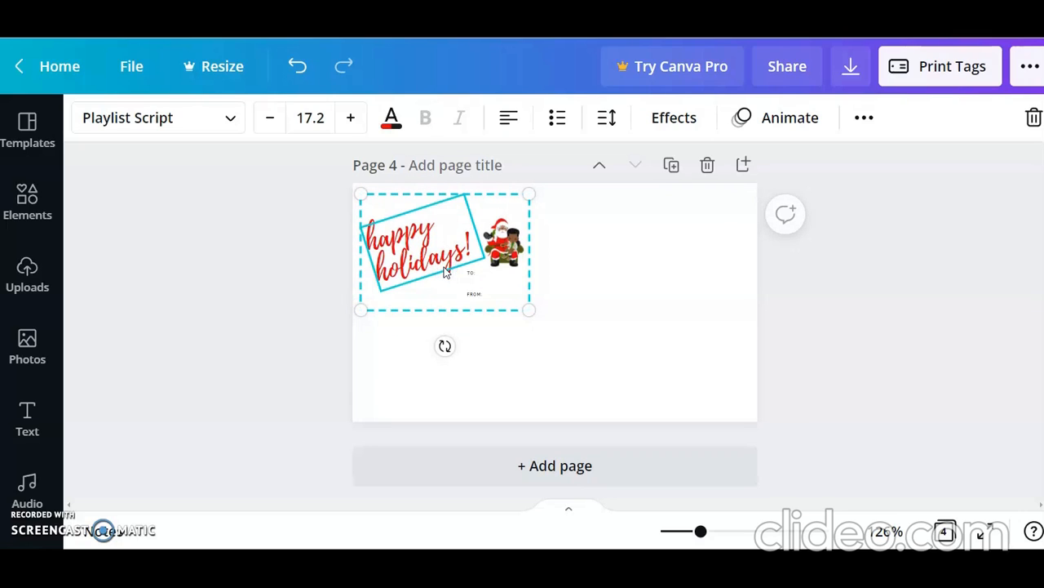
Step: Duplicate the tag group, place the copy in the page's upper right area and align the original level with it
click(863, 120)
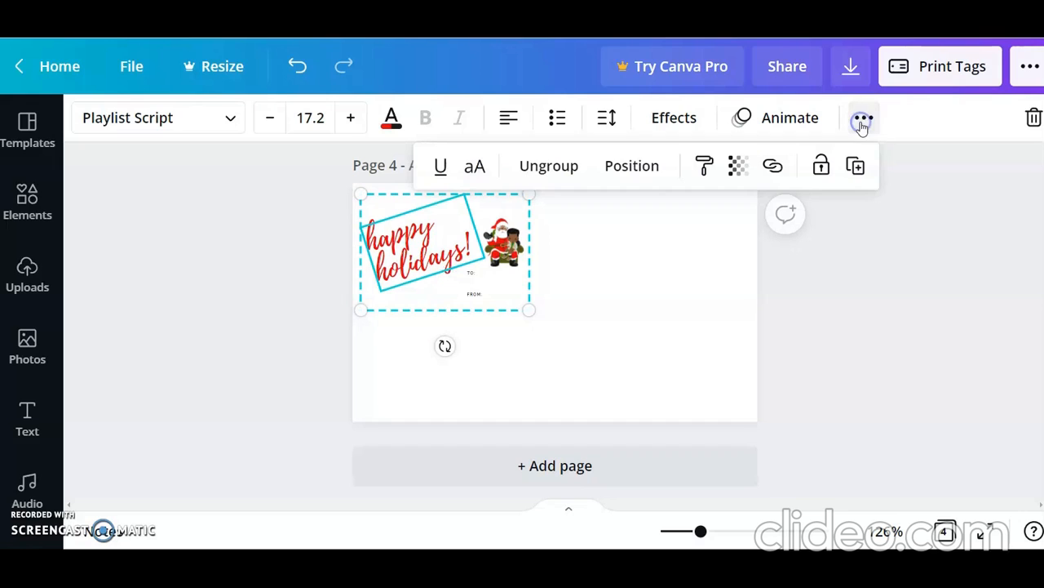
click(856, 167)
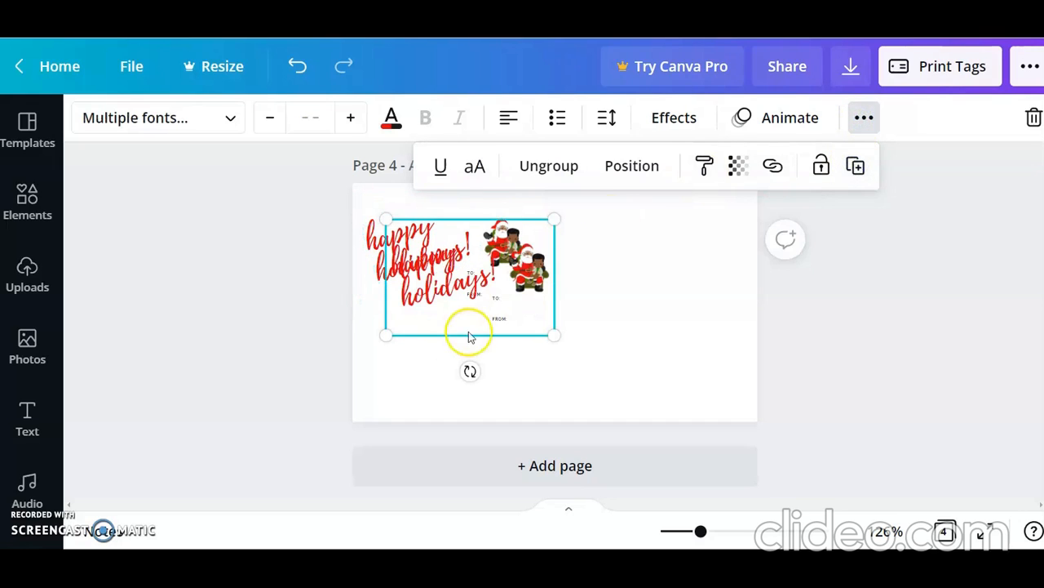
drag(486, 313, 660, 292)
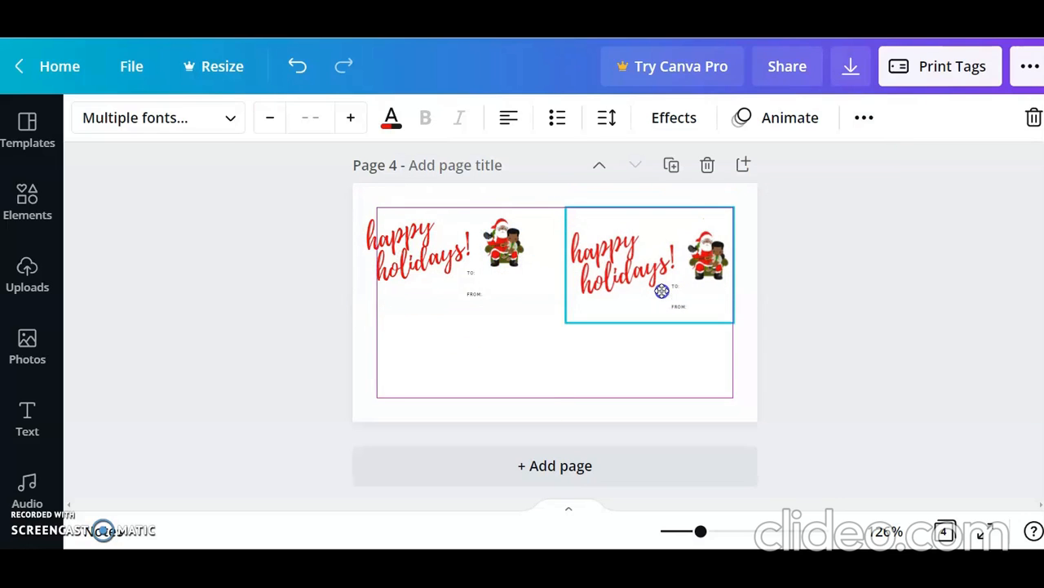
drag(462, 252, 471, 274)
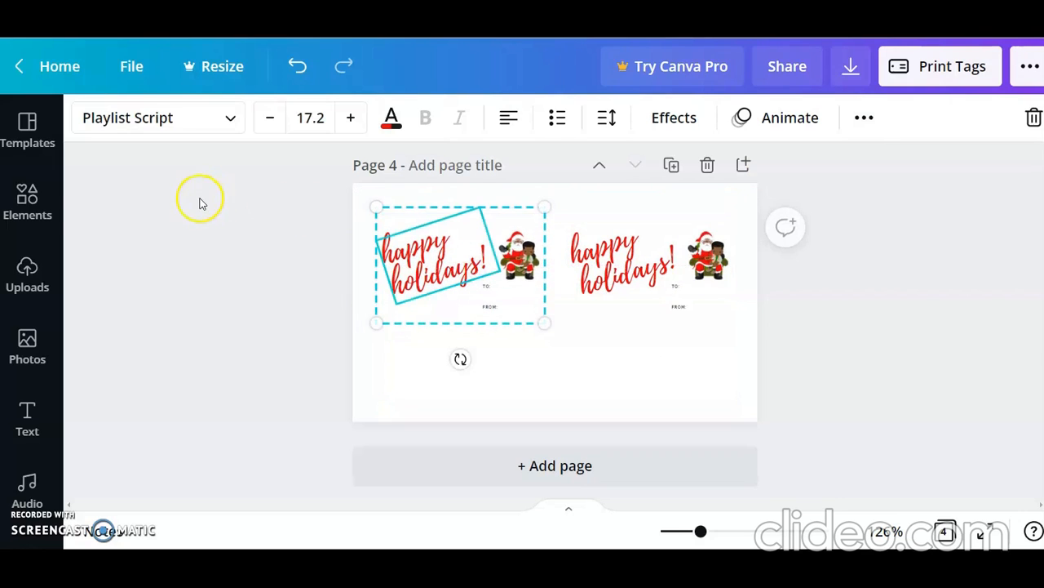
Step: Add a straight horizontal line at the page's mid-height and extend both ends past the page edges
click(27, 202)
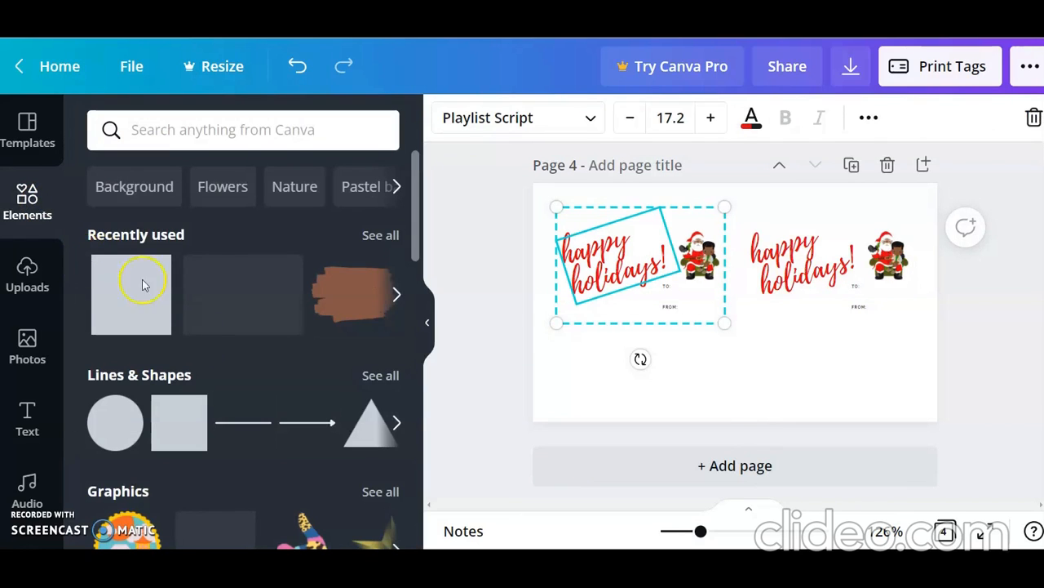
click(257, 434)
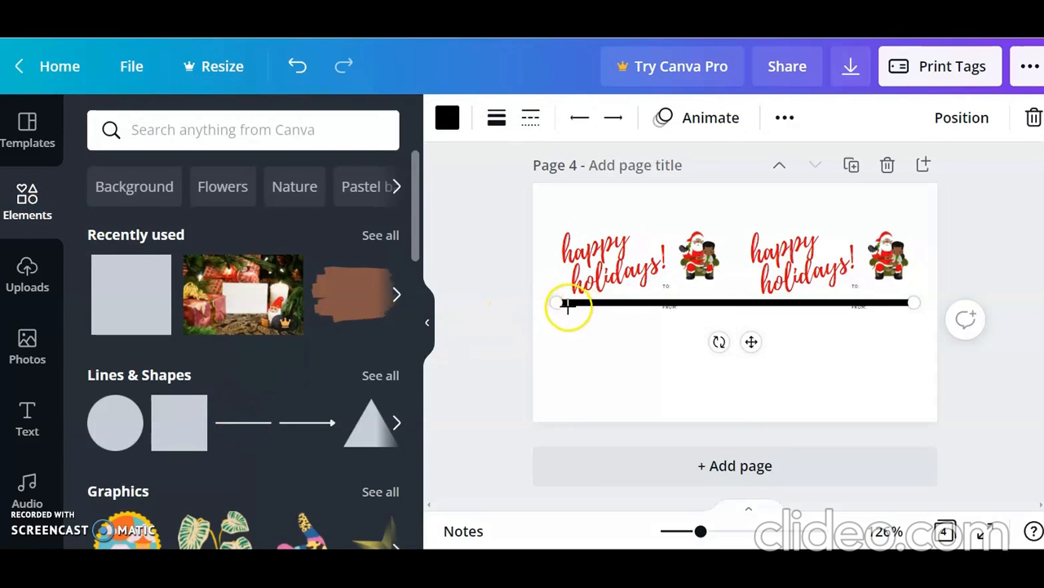
drag(546, 302, 523, 302)
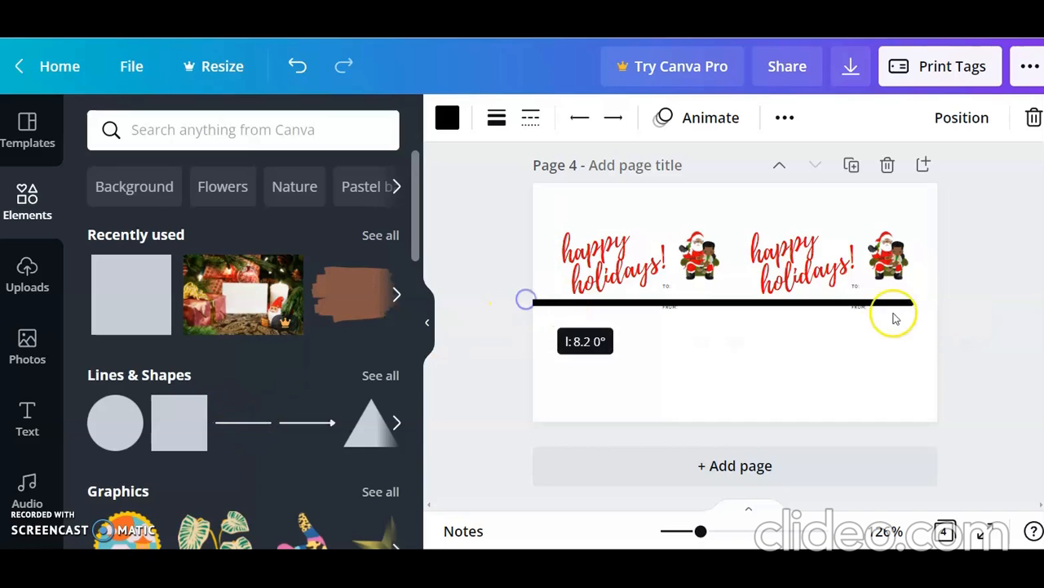
drag(917, 300, 948, 301)
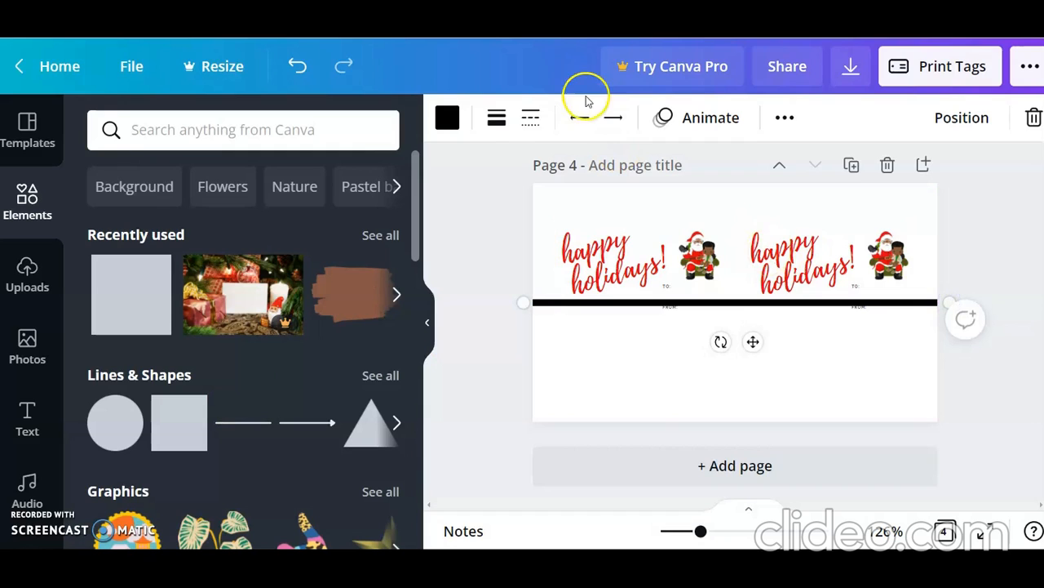
Step: Set the horizontal line's weight to 1 and its color to the light gray from the document colors
click(495, 129)
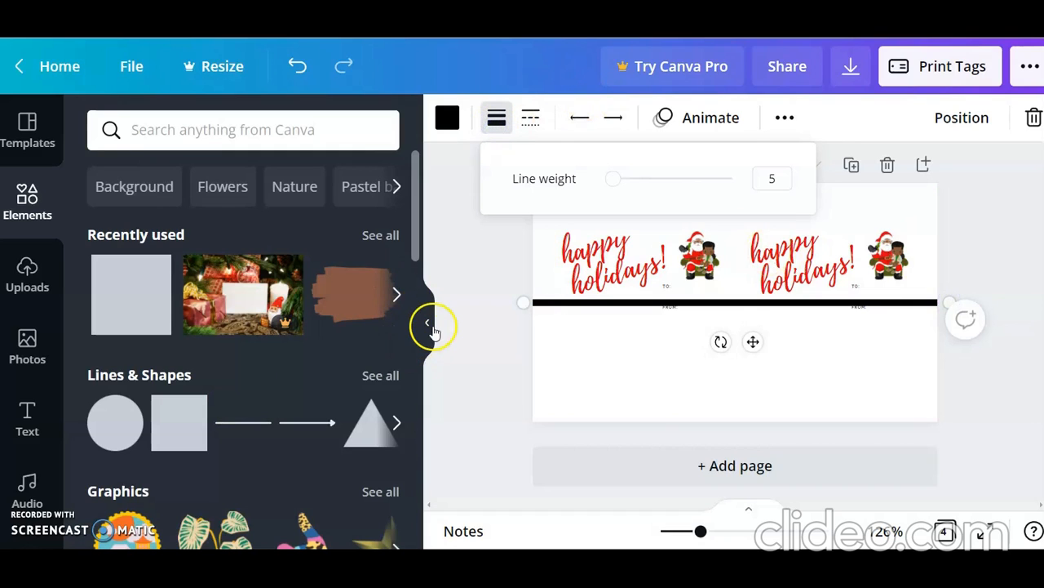
drag(617, 180, 598, 184)
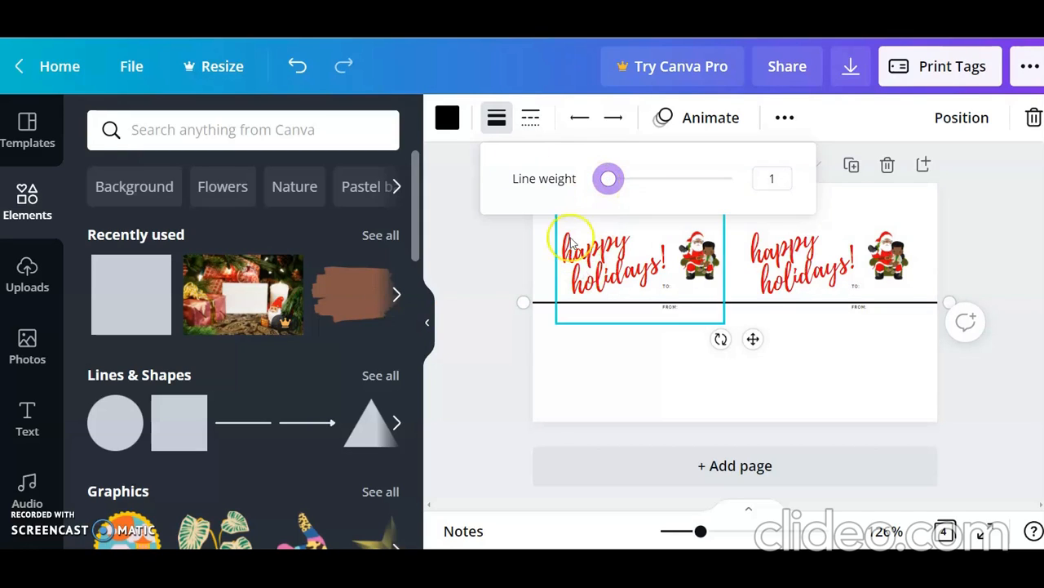
click(497, 126)
click(497, 129)
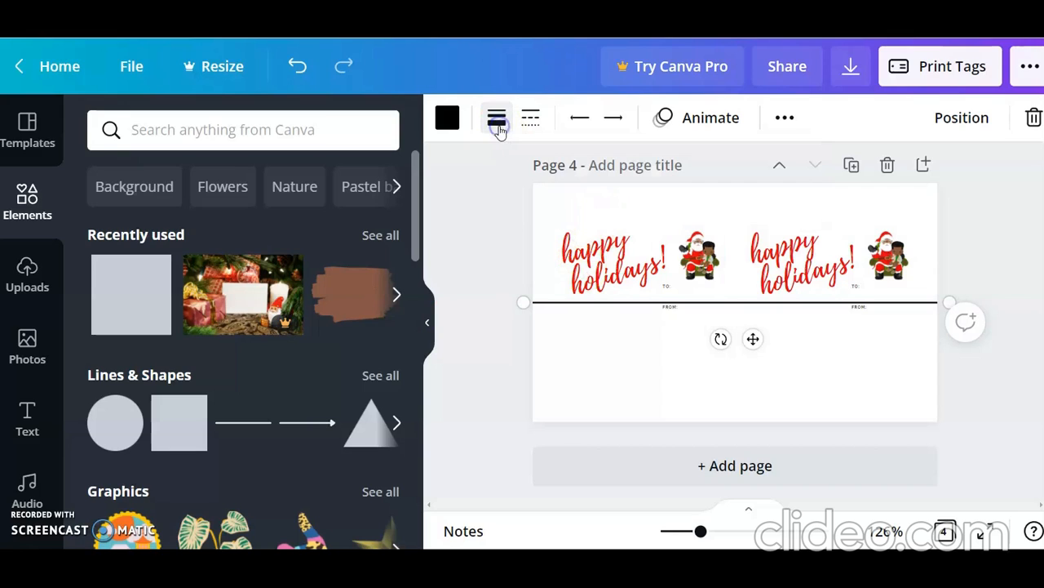
click(498, 124)
click(613, 181)
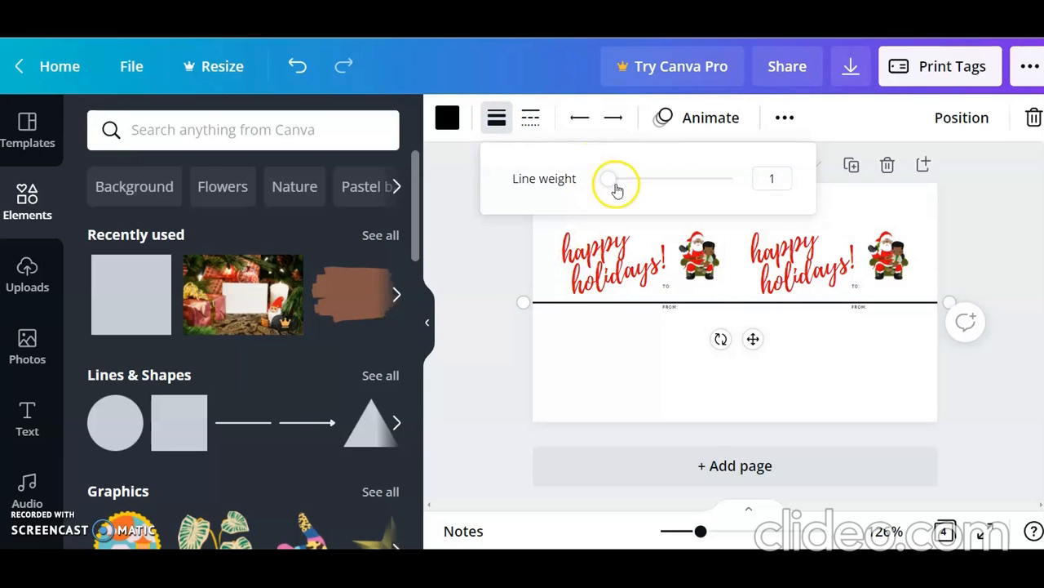
click(448, 131)
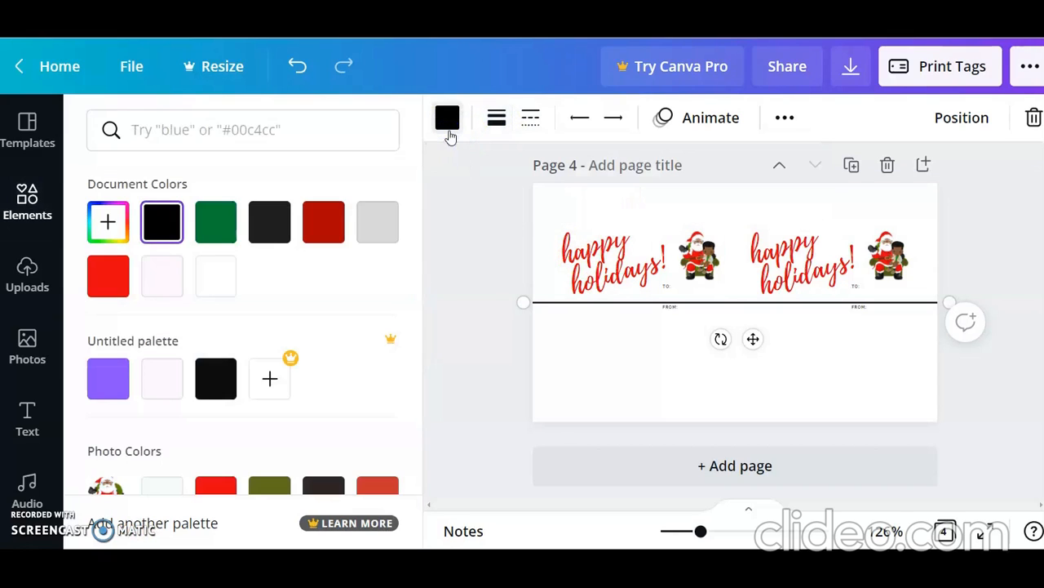
click(386, 226)
click(500, 331)
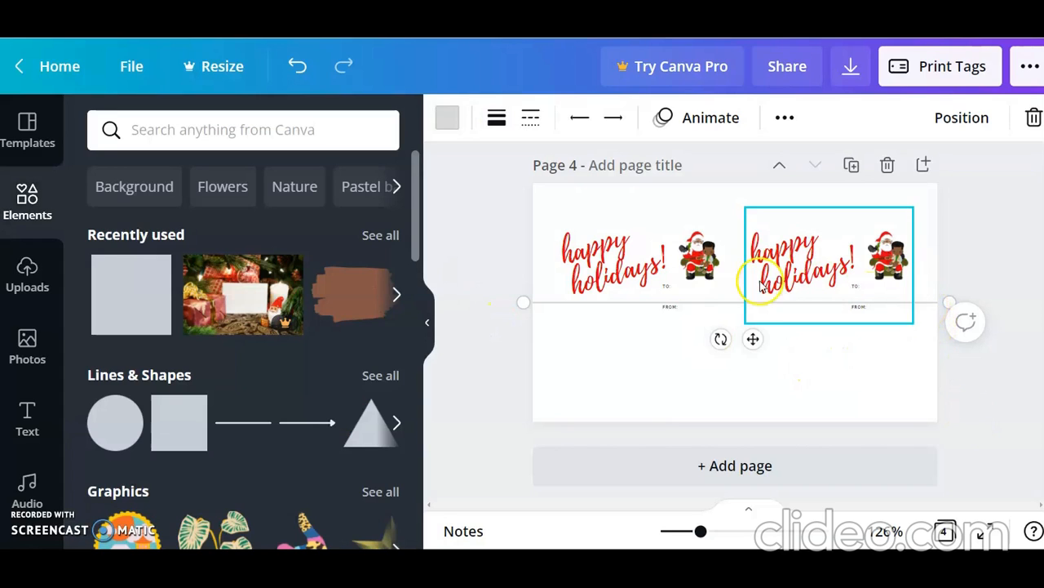
Step: Move both tags up so they sit side by side above the gray line, one in each upper quarter
click(624, 265)
drag(620, 252, 618, 248)
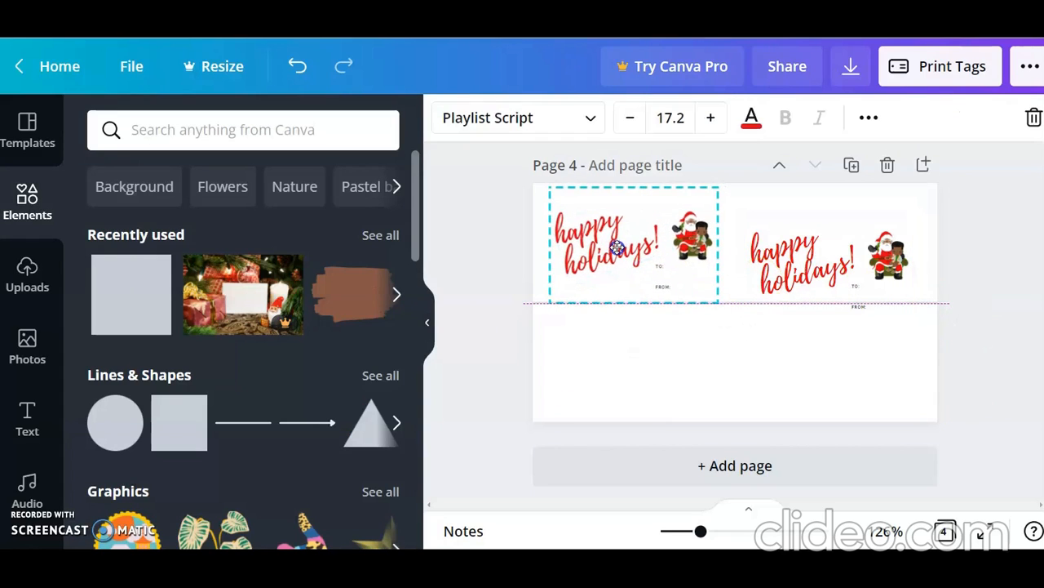
click(816, 273)
drag(800, 252, 799, 245)
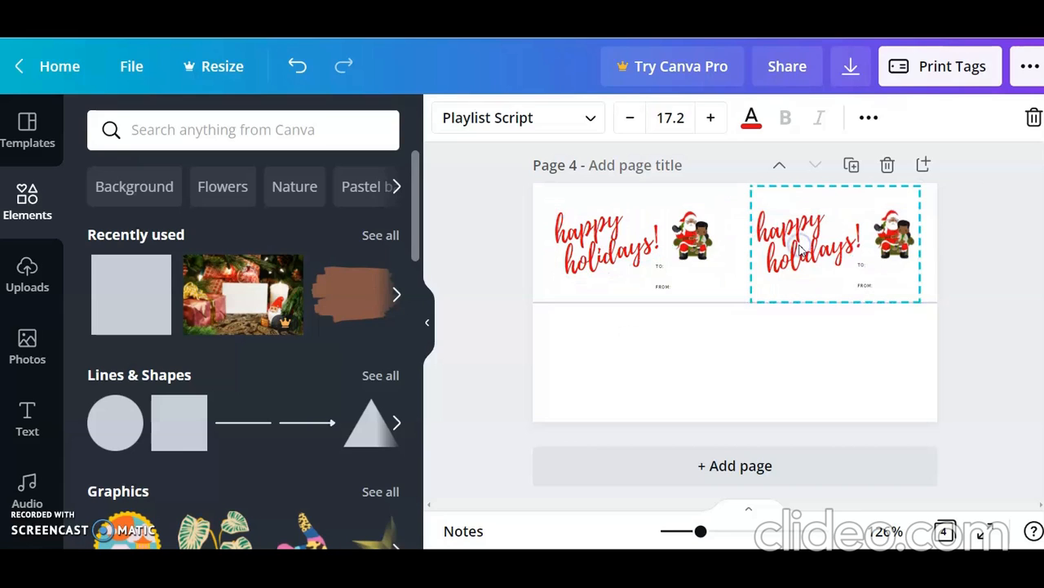
click(991, 271)
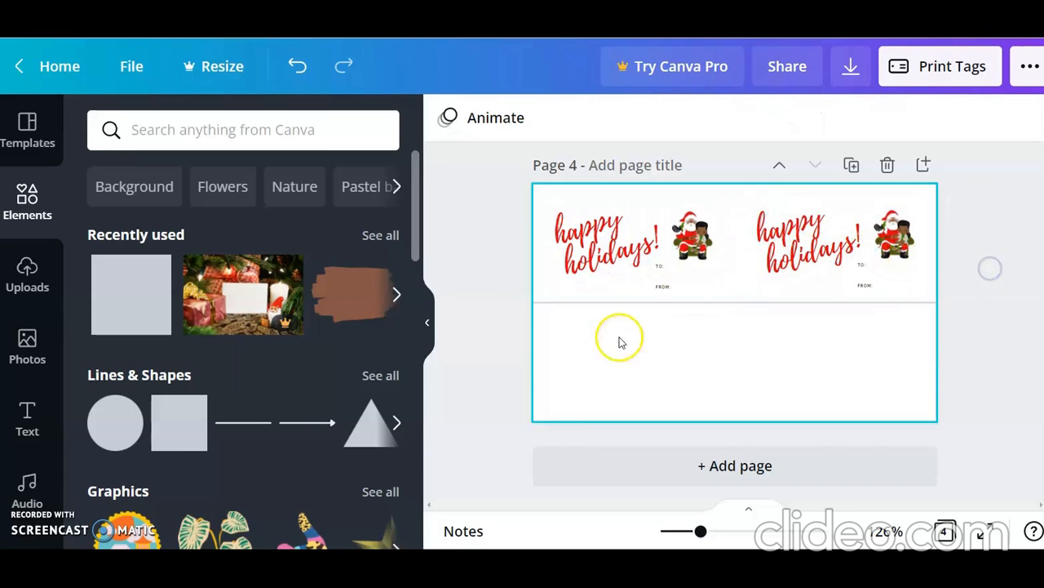
Step: Add a second gray line, rotate it vertical, center it between the two tags and end it at the page's lower edge
click(246, 434)
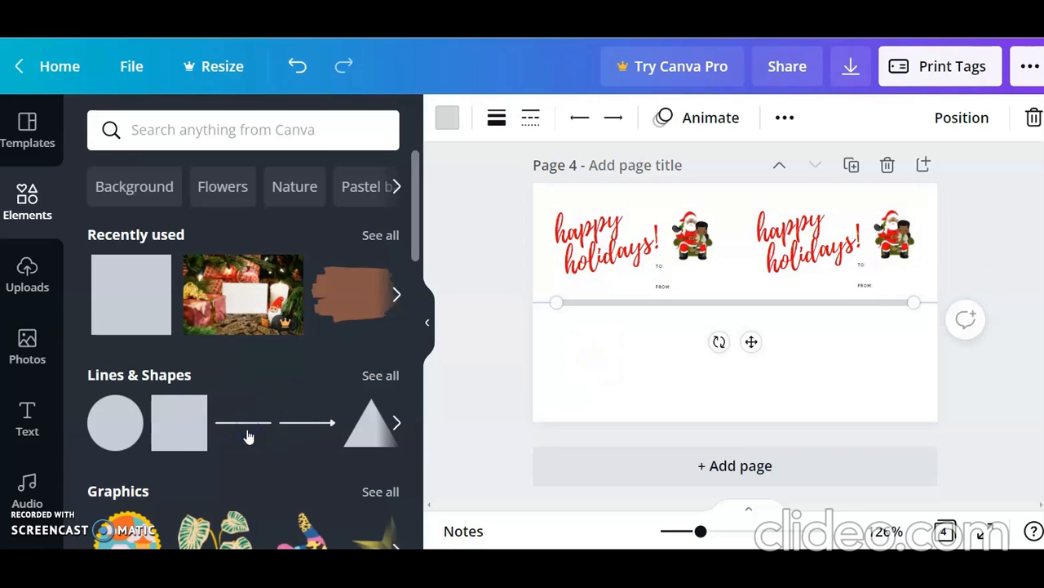
drag(724, 343, 726, 343)
drag(783, 292, 813, 313)
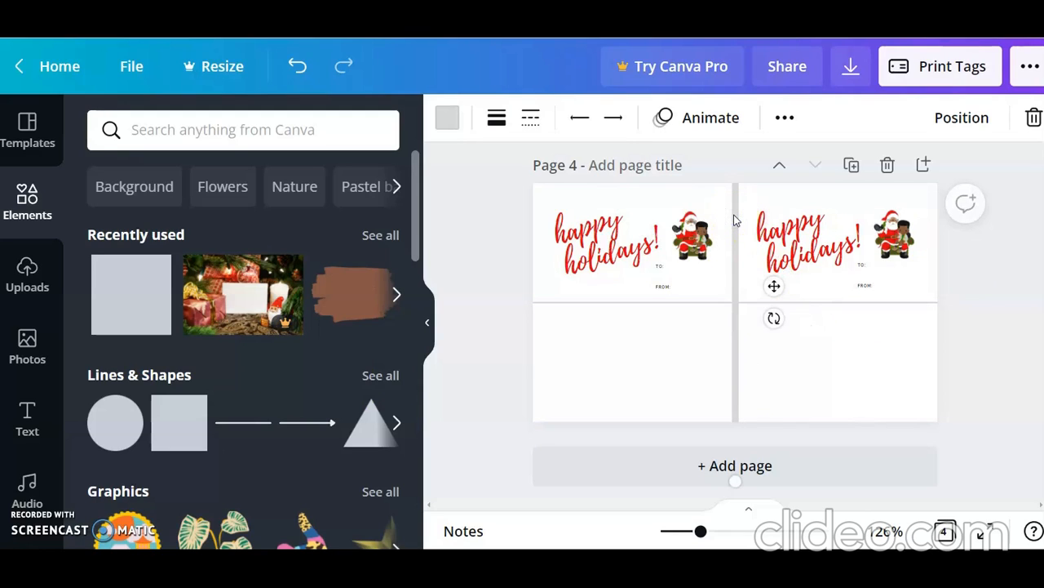
click(737, 472)
drag(738, 445, 736, 421)
click(733, 212)
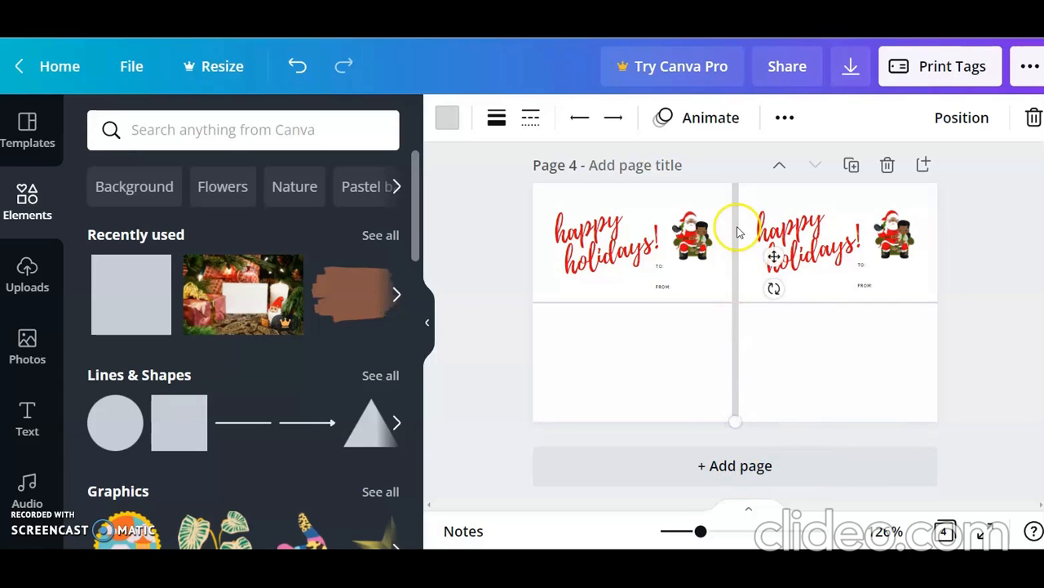
drag(733, 213, 732, 298)
click(732, 466)
drag(736, 469, 737, 422)
Step: Reduce the vertical line's weight to the minimum so it is as thin as the horizontal line
click(497, 119)
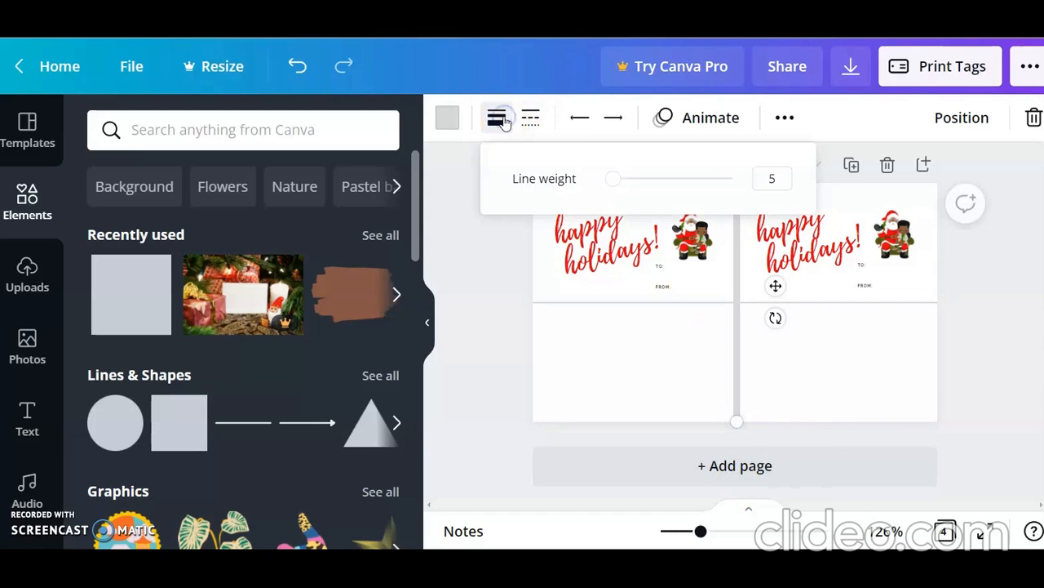
drag(612, 176, 591, 178)
click(493, 322)
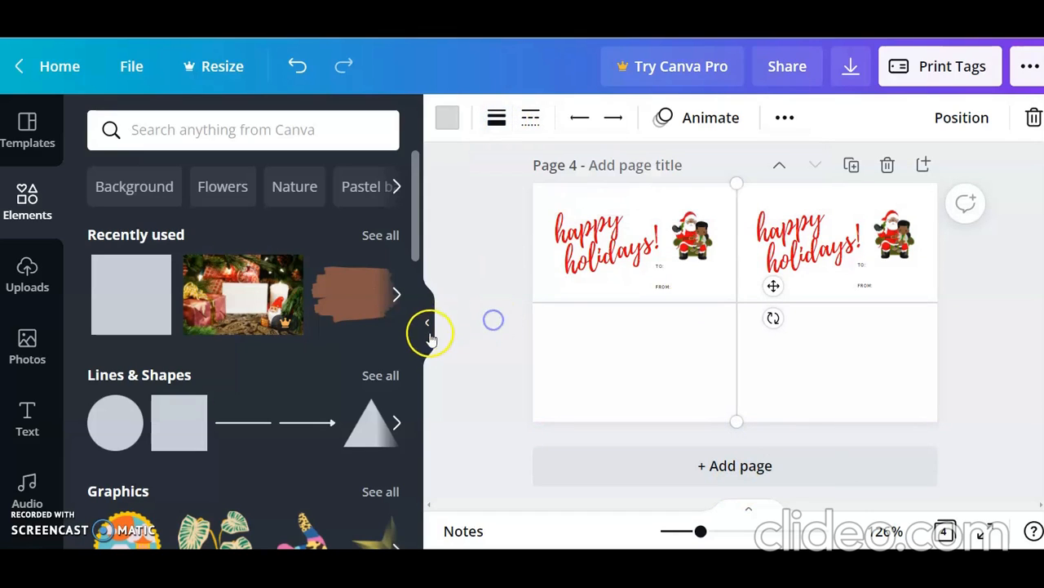
Step: Duplicate the upper-left tag and place the copy directly beneath it in the lower-left quarter of the page
click(427, 325)
click(465, 234)
click(465, 234)
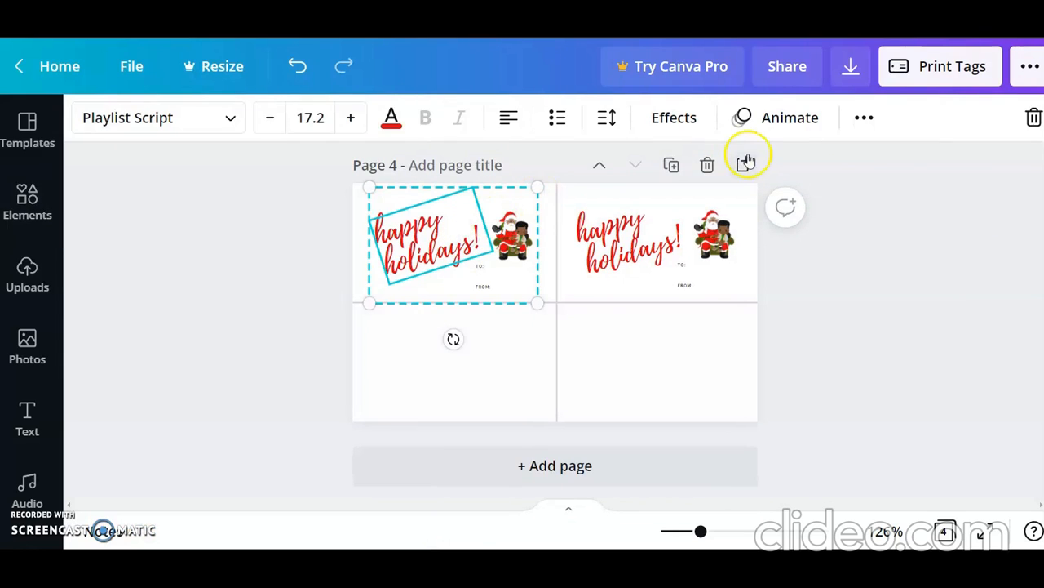
click(866, 119)
click(856, 166)
click(459, 281)
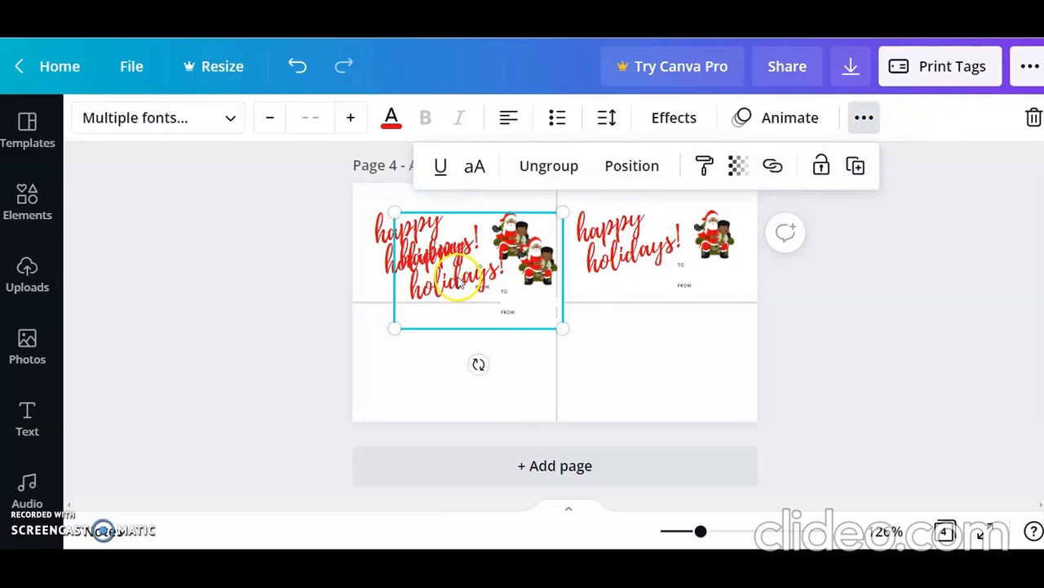
drag(491, 276, 476, 359)
Step: Duplicate the lower-left tag and align the copy in the empty lower-right quarter of the page
click(864, 119)
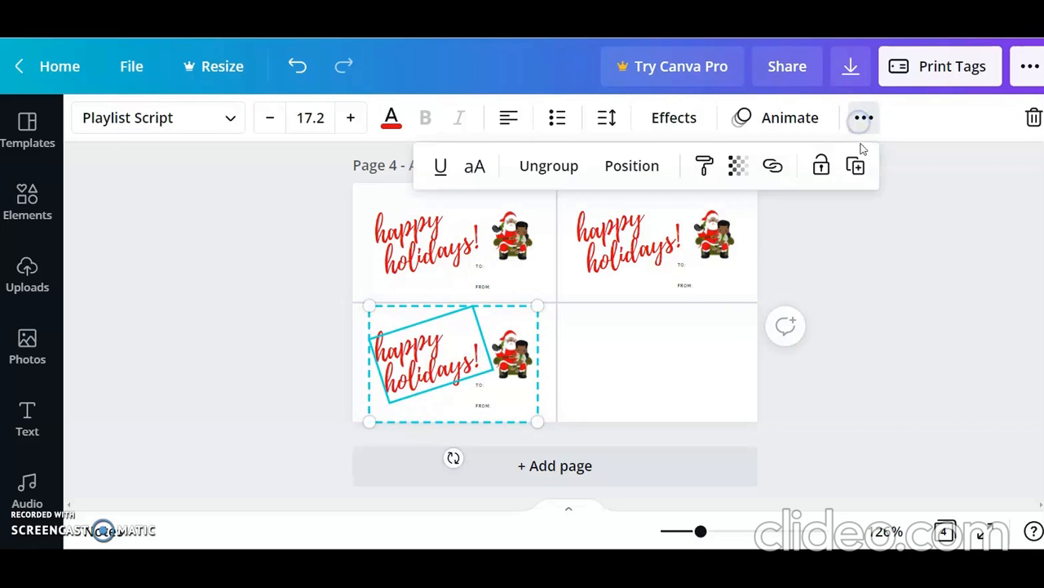
click(856, 166)
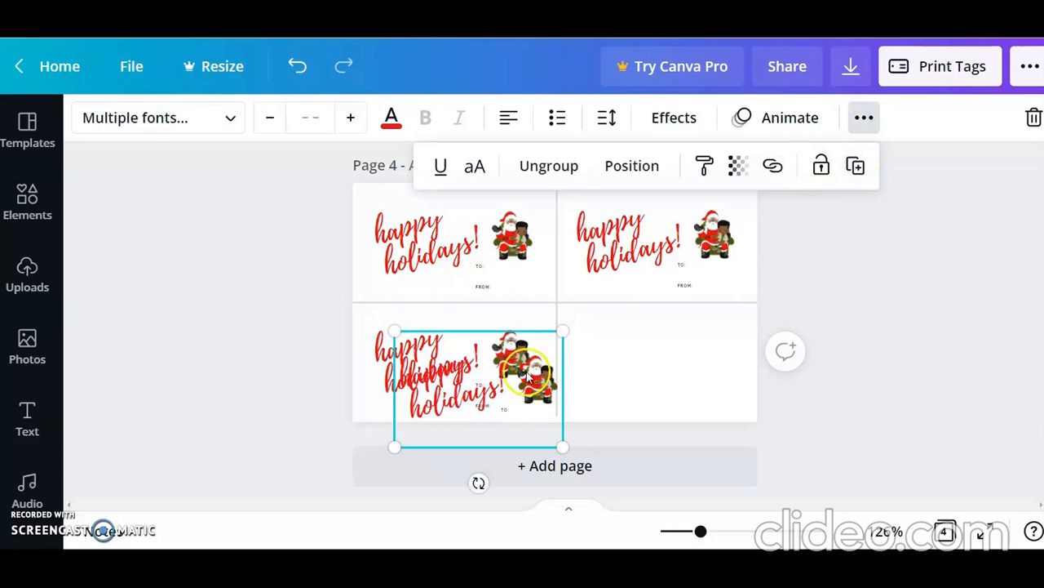
drag(529, 377, 695, 350)
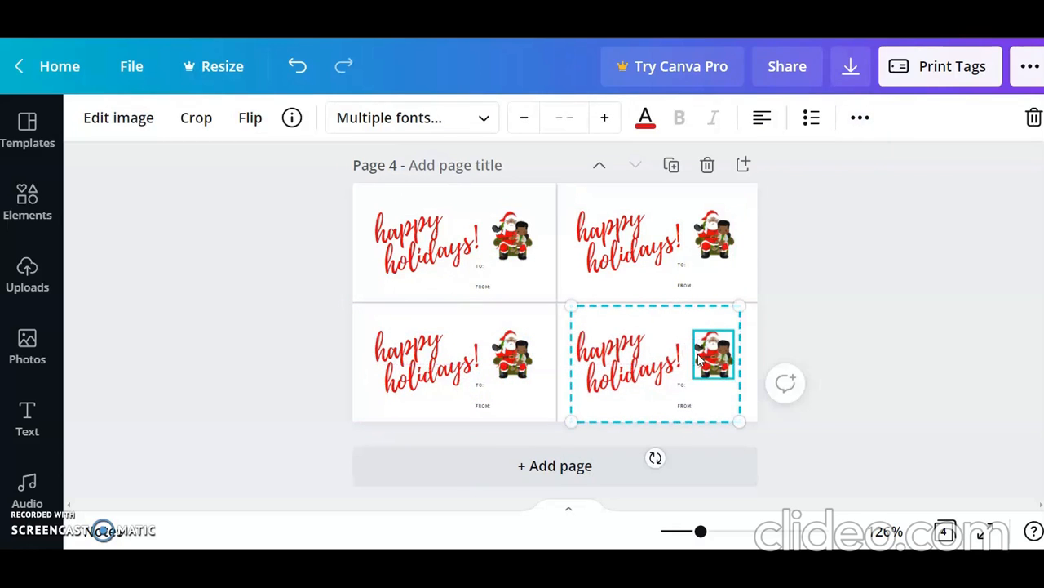
click(880, 413)
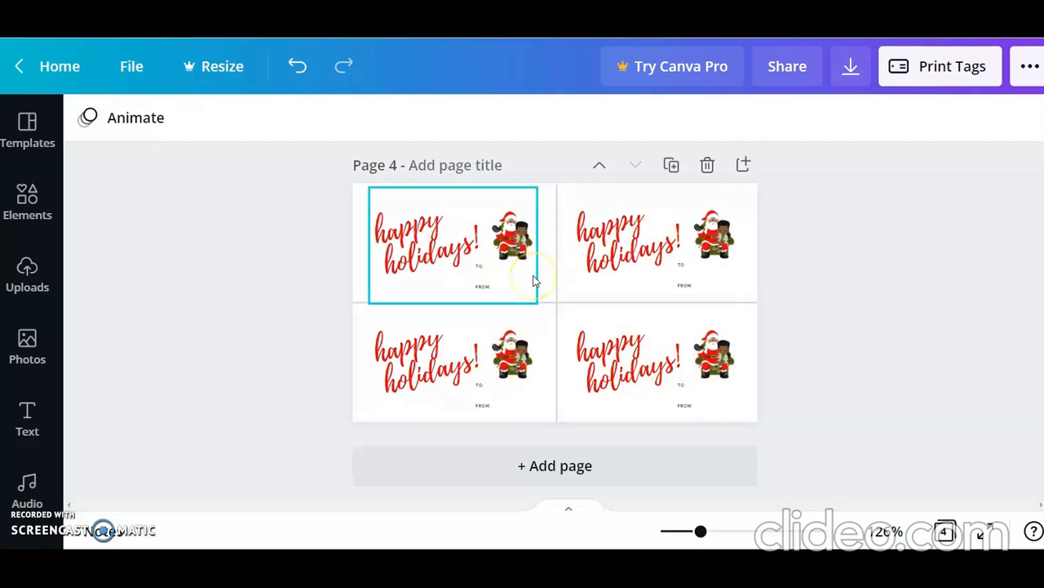
click(832, 262)
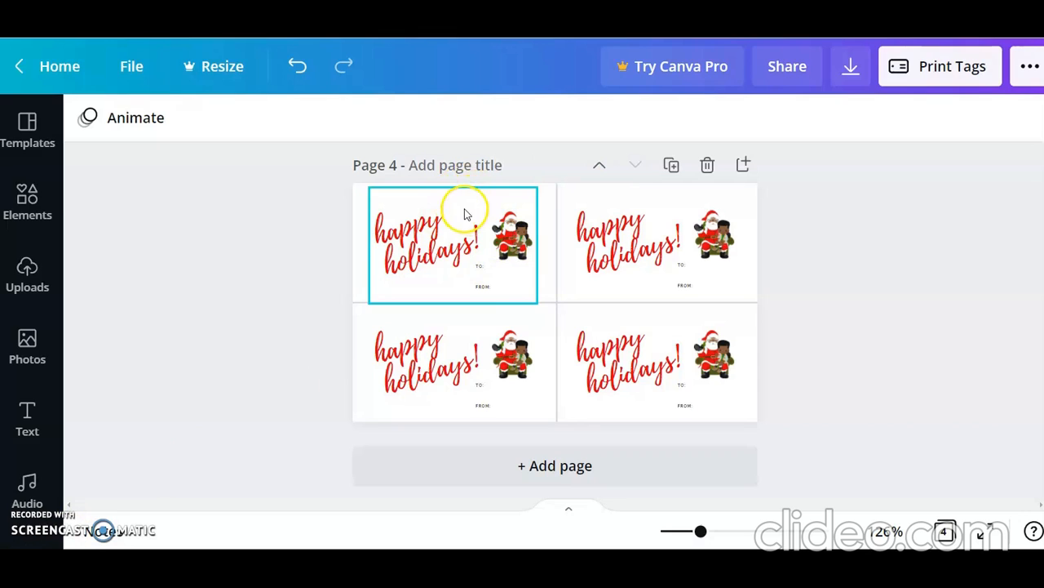
click(555, 282)
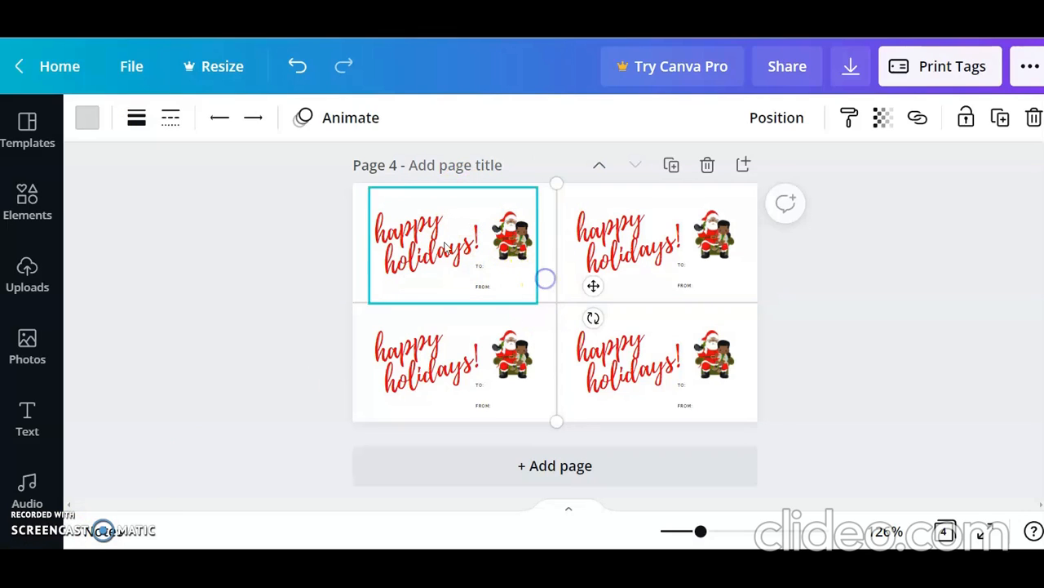
Step: Add a body text box to the page and replace its placeholder with the sender's family name
click(24, 420)
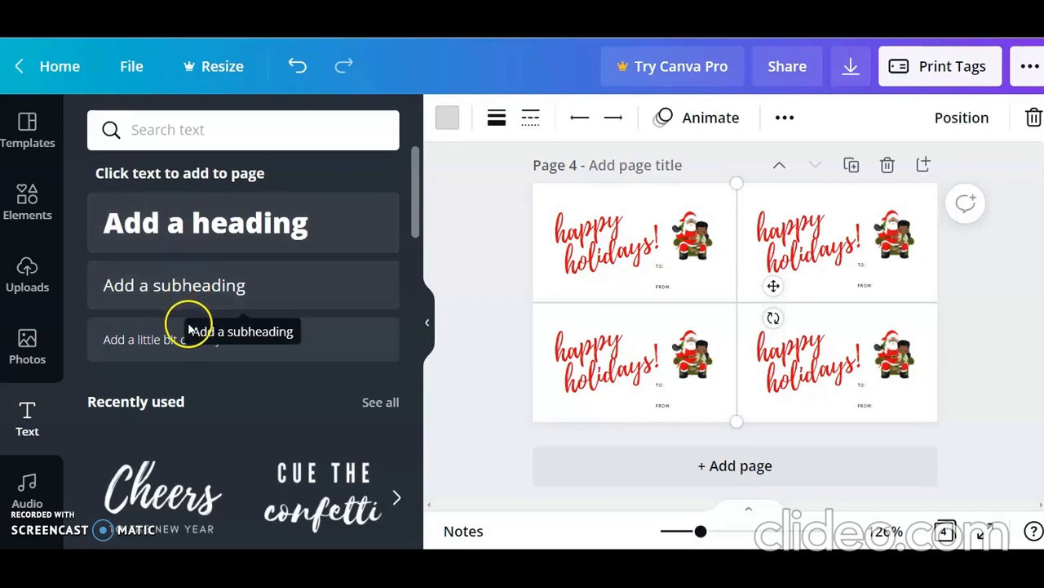
click(151, 341)
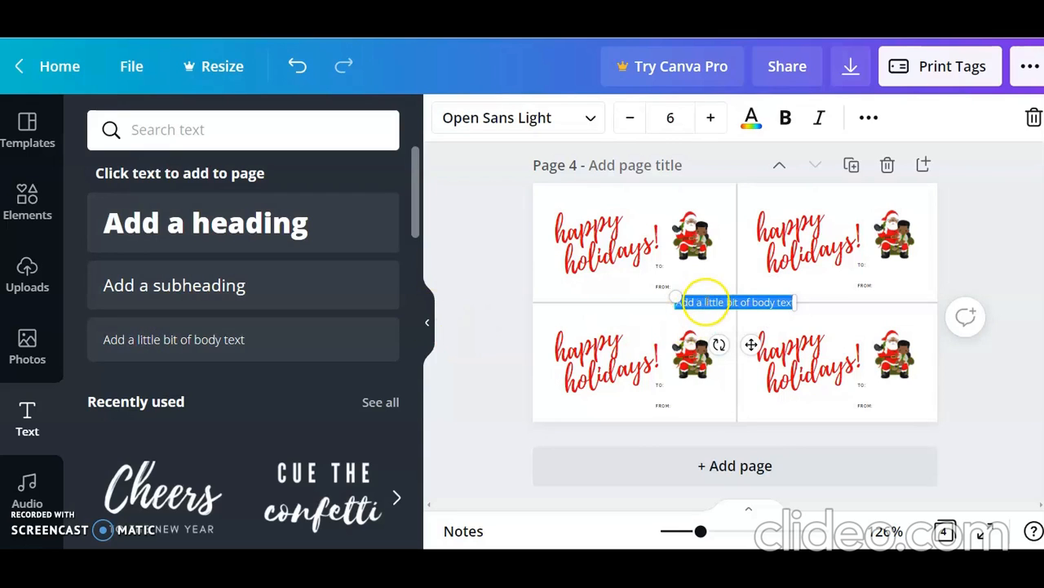
click(705, 302)
key(BackSpace)
key(BackSpace)
key(BackSpace)
key(BackSpace)
key(BackSpace)
key(BackSpace)
key(BackSpace)
key(BackSpace)
key(BackSpace)
key(BackSpace)
key(BackSpace)
key(BackSpace)
key(BackSpace)
key(BackSpace)
key(BackSpace)
key(BackSpace)
key(BackSpace)
key(BackSpace)
key(BackSpace)
key(BackSpace)
key(BackSpace)
key(BackSpace)
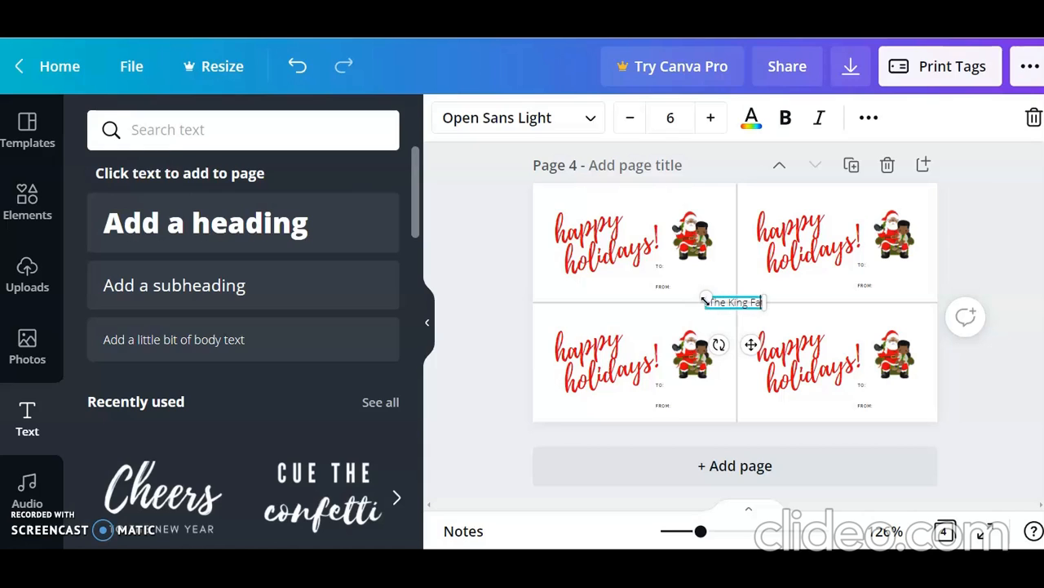
text(y)
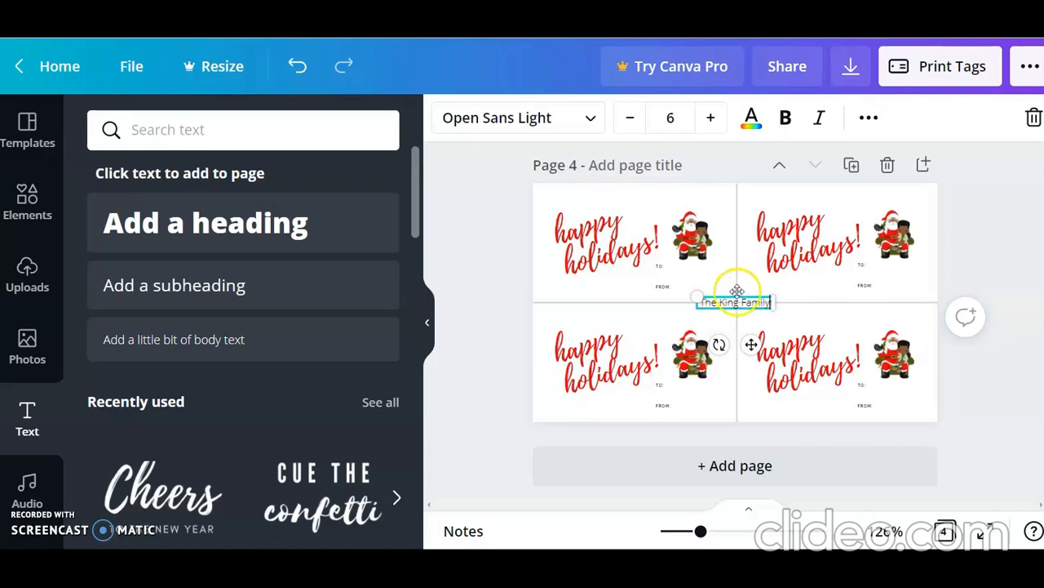
click(808, 297)
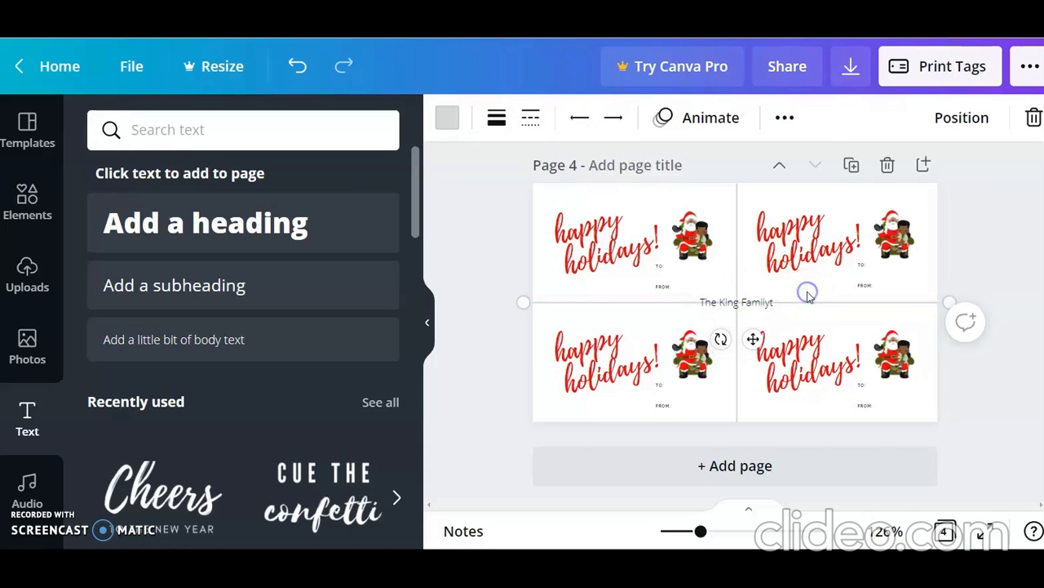
Step: Correct the misspelled word "Family" in the new sender text
click(745, 307)
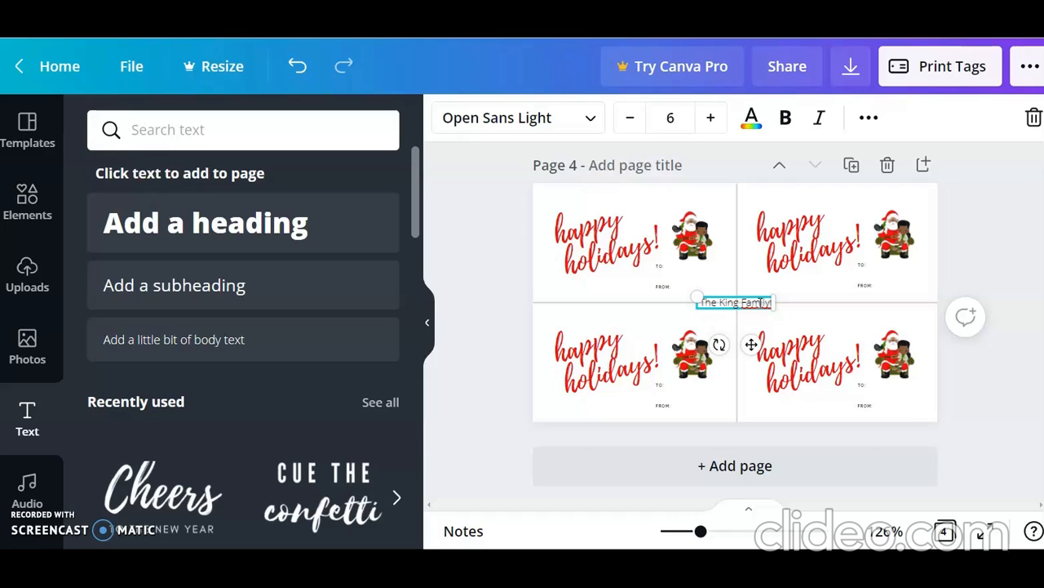
key(BackSpace)
key(BackSpace)
key(BackSpace)
key(BackSpace)
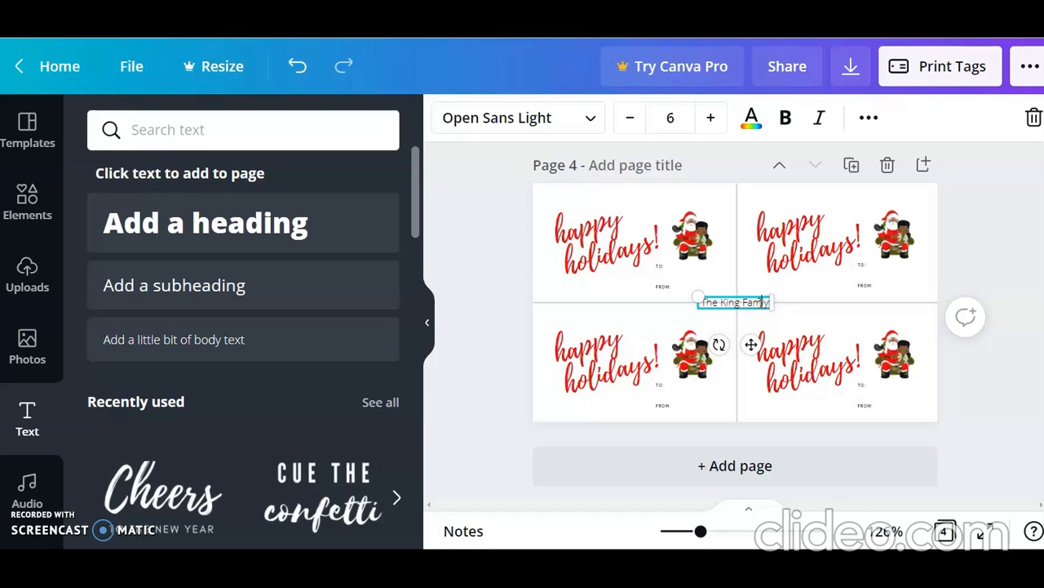
text(il)
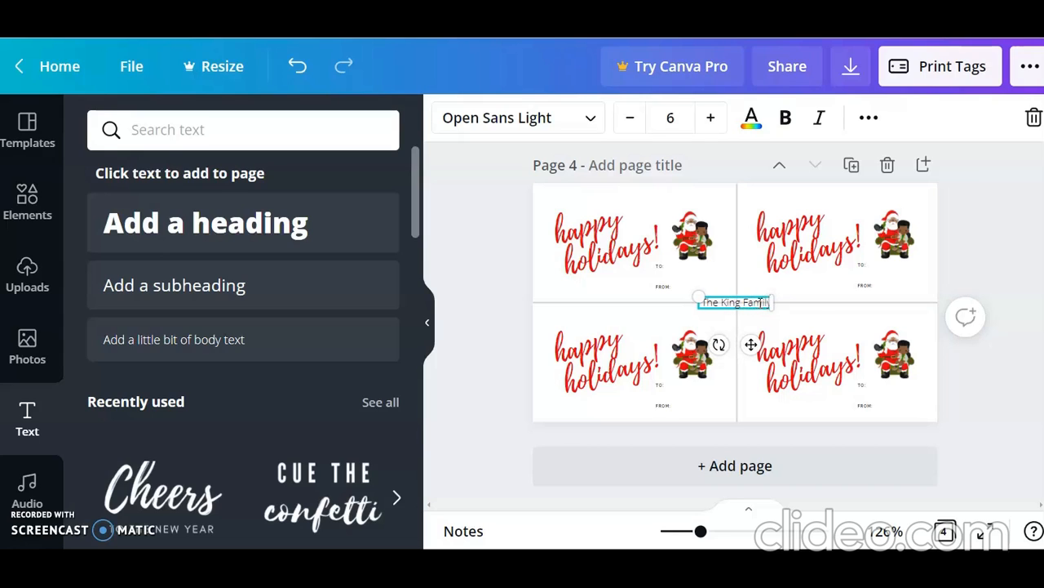
click(812, 291)
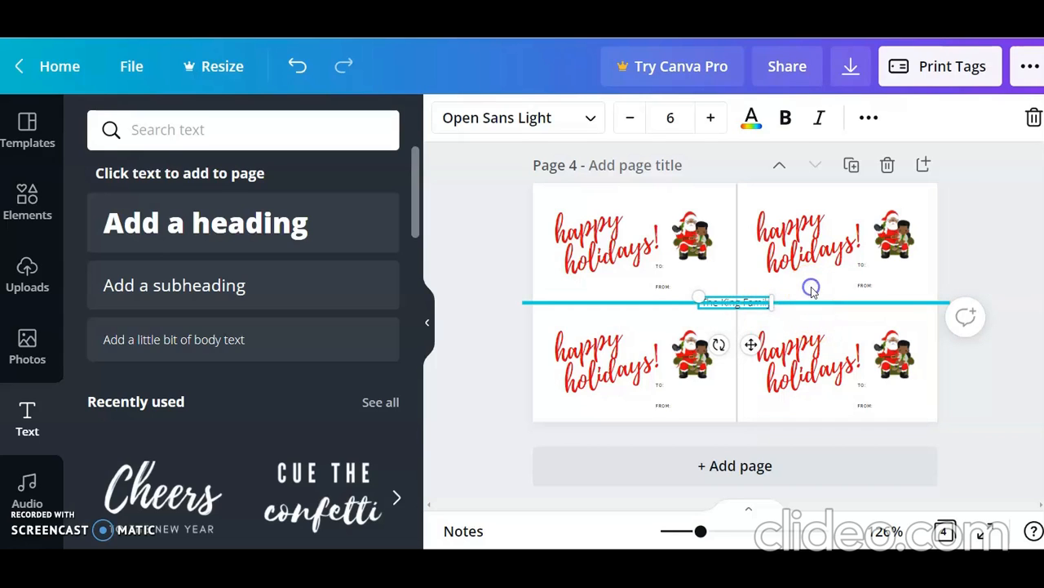
Step: Move the sender text beside "FROM:" on the upper-left tag and set its font size to 4
click(719, 299)
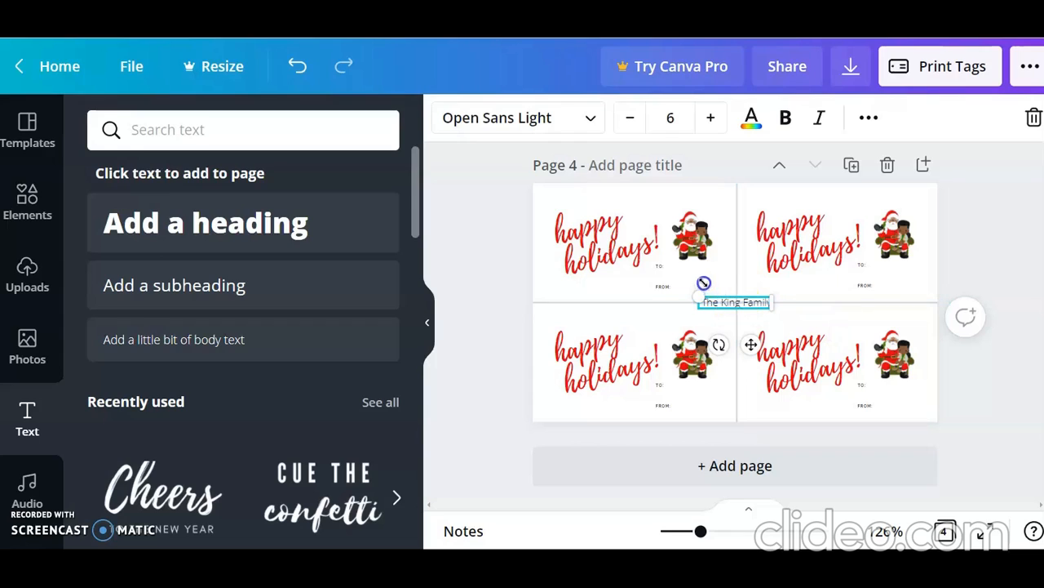
drag(728, 303, 705, 286)
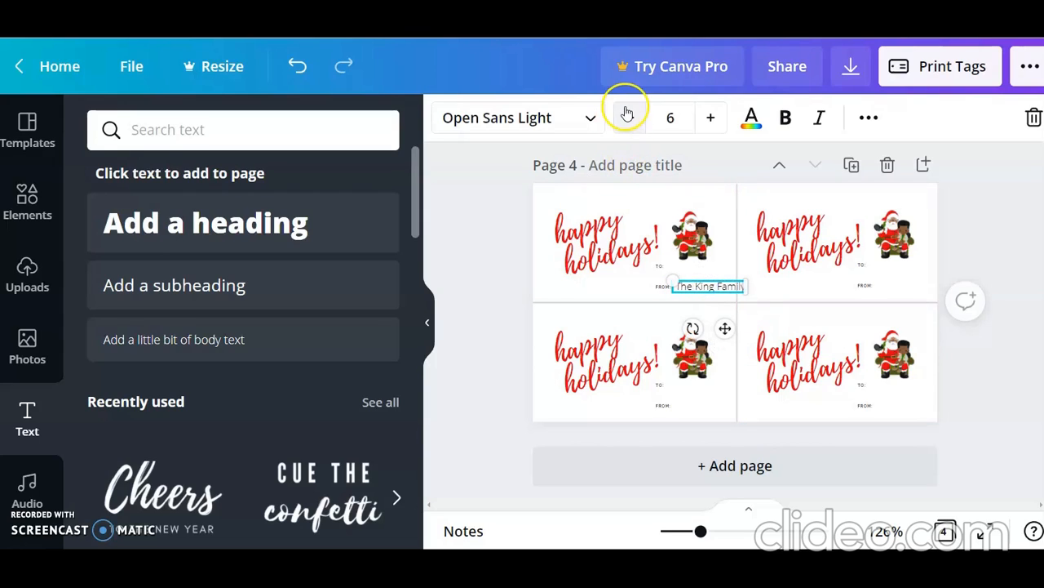
click(627, 114)
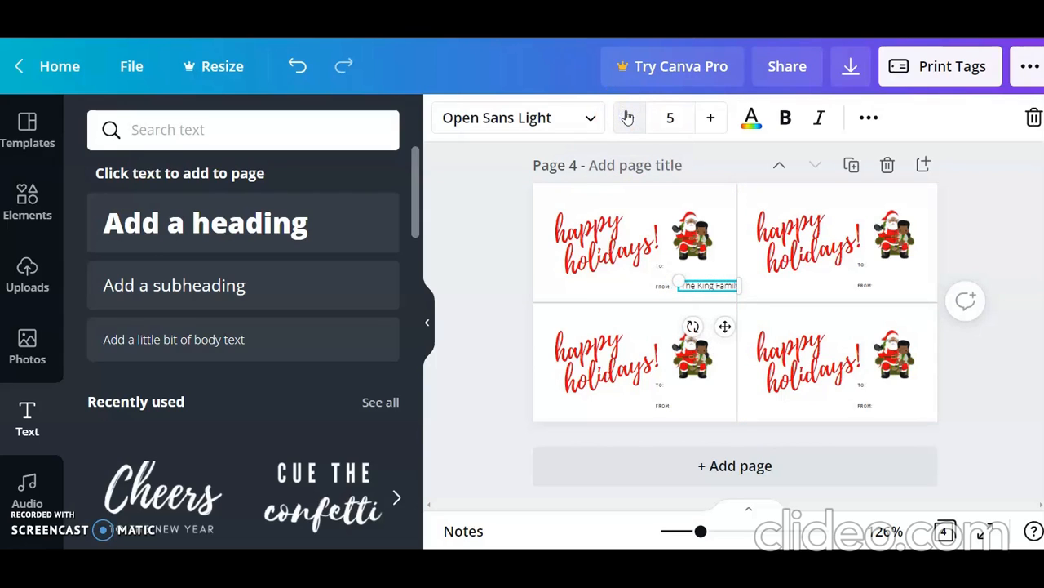
click(627, 118)
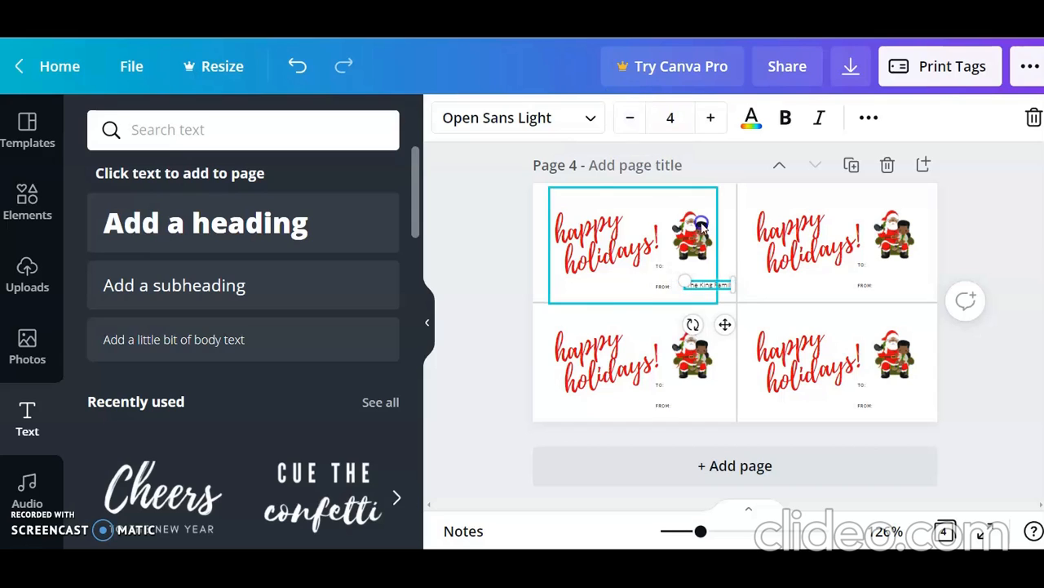
click(711, 259)
drag(708, 286, 694, 284)
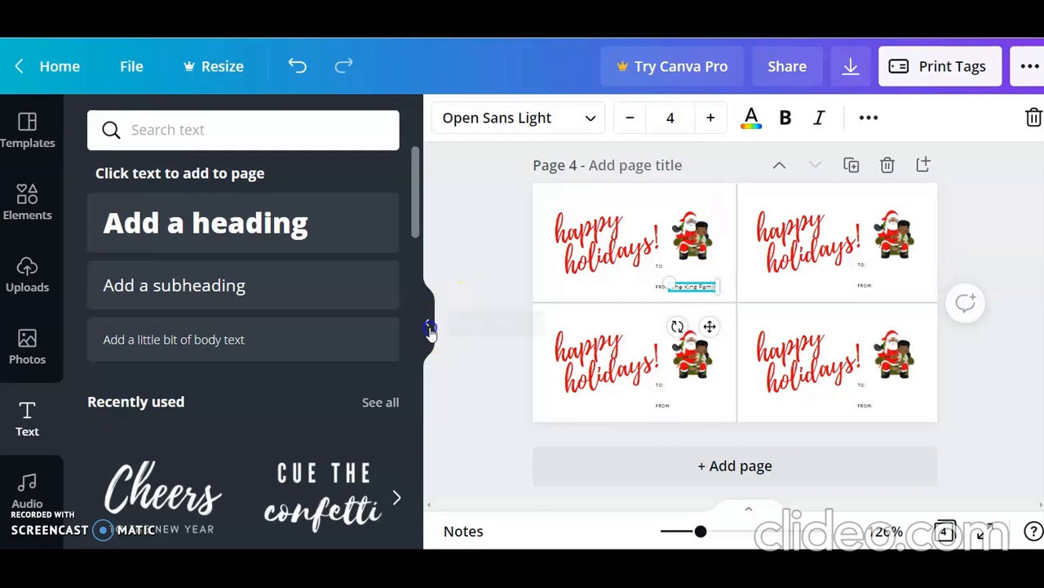
Step: Shift the sender text slightly to the right so it clears the "FROM:" label on the upper-left tag
click(427, 323)
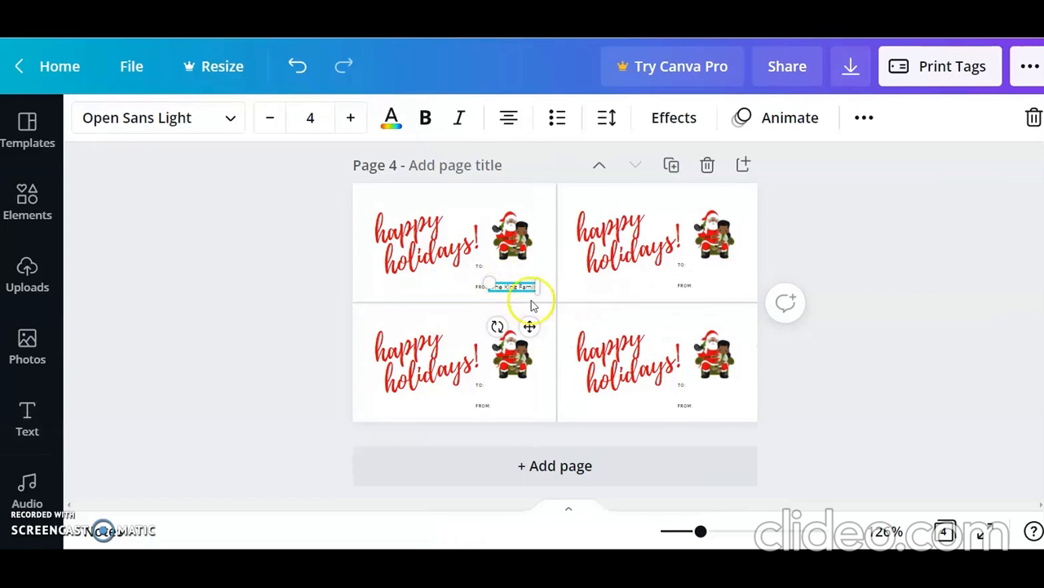
drag(700, 531, 724, 531)
click(488, 343)
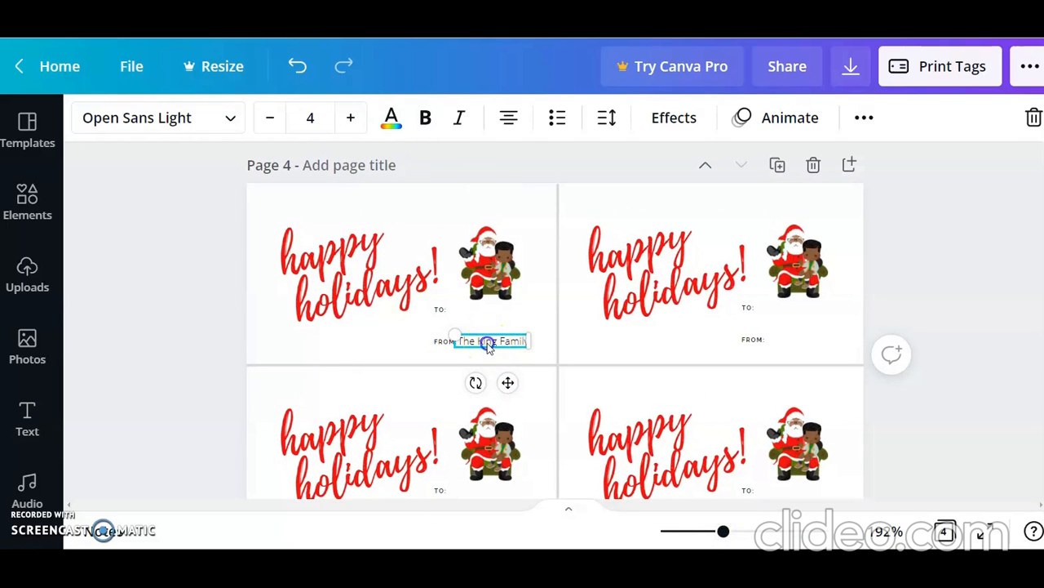
click(542, 327)
drag(486, 341, 505, 345)
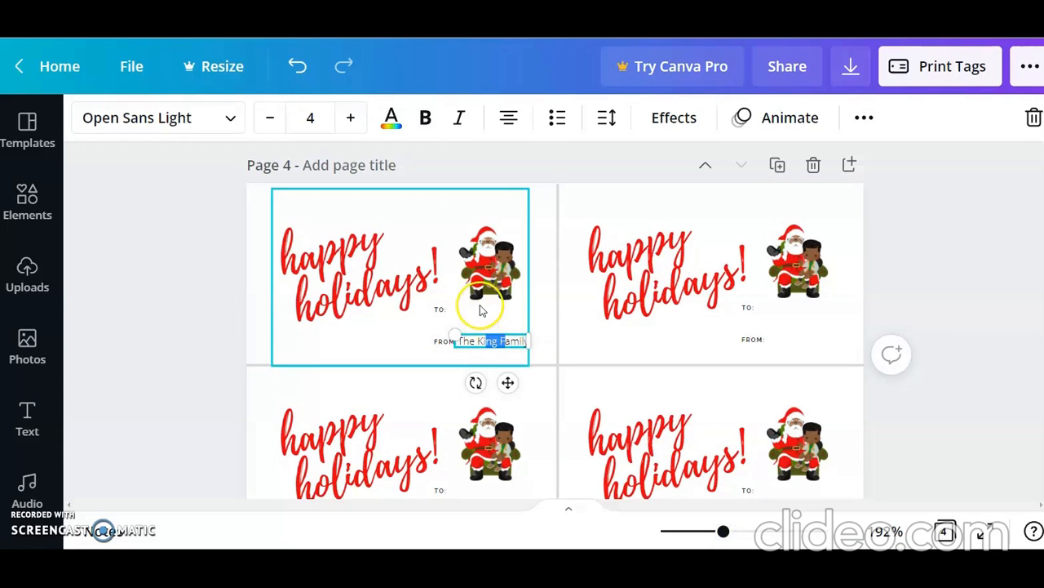
click(169, 360)
drag(485, 338, 488, 335)
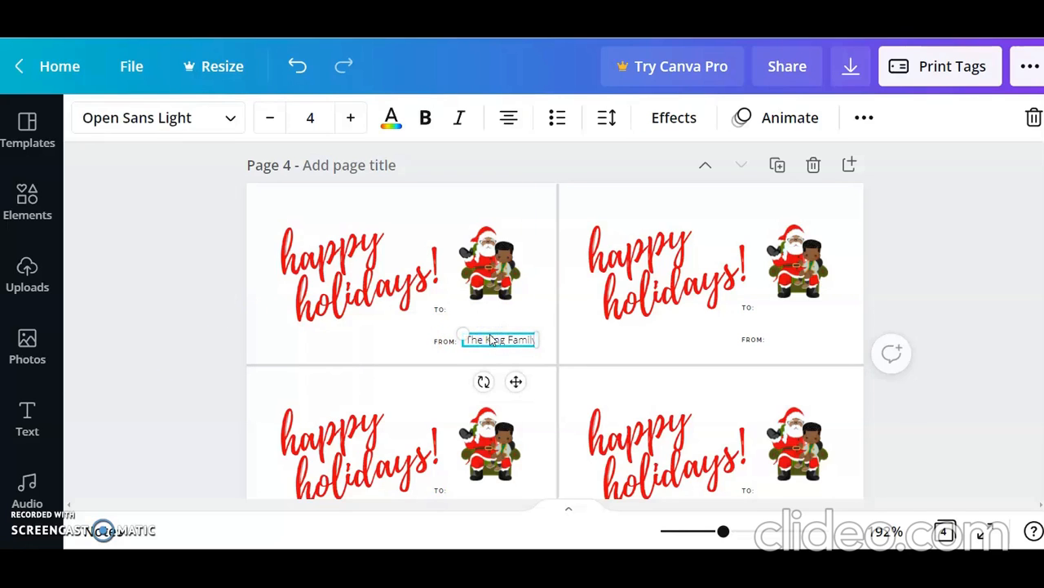
Step: Set the sender text's font size to 6 and its font to Playlist Script
click(357, 127)
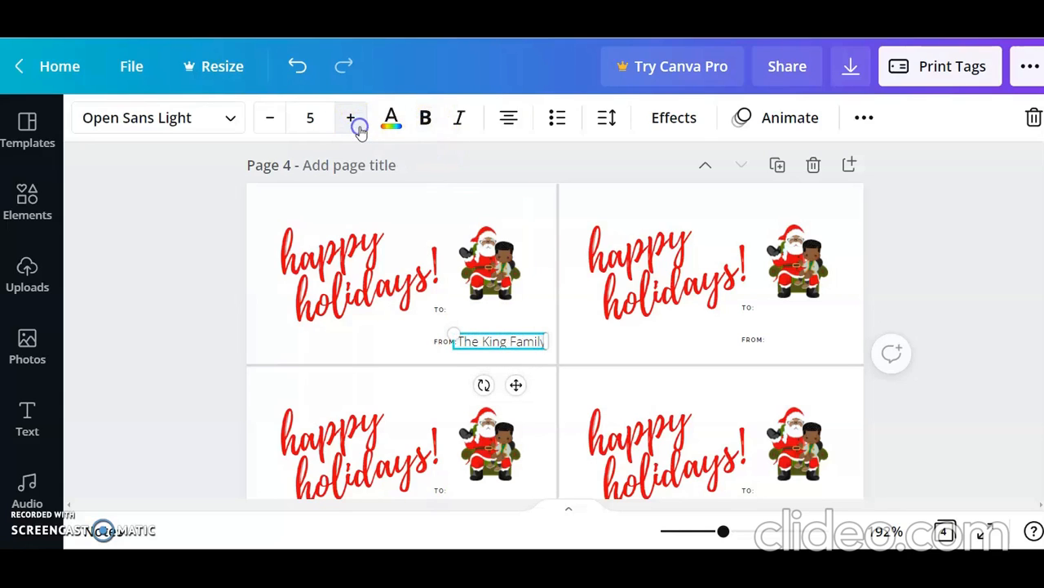
click(357, 127)
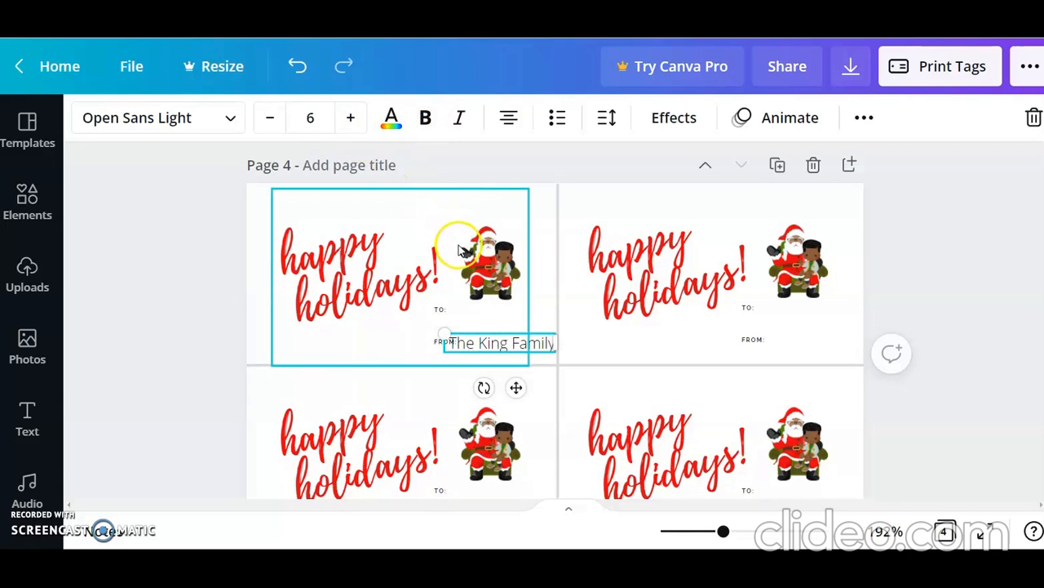
click(231, 121)
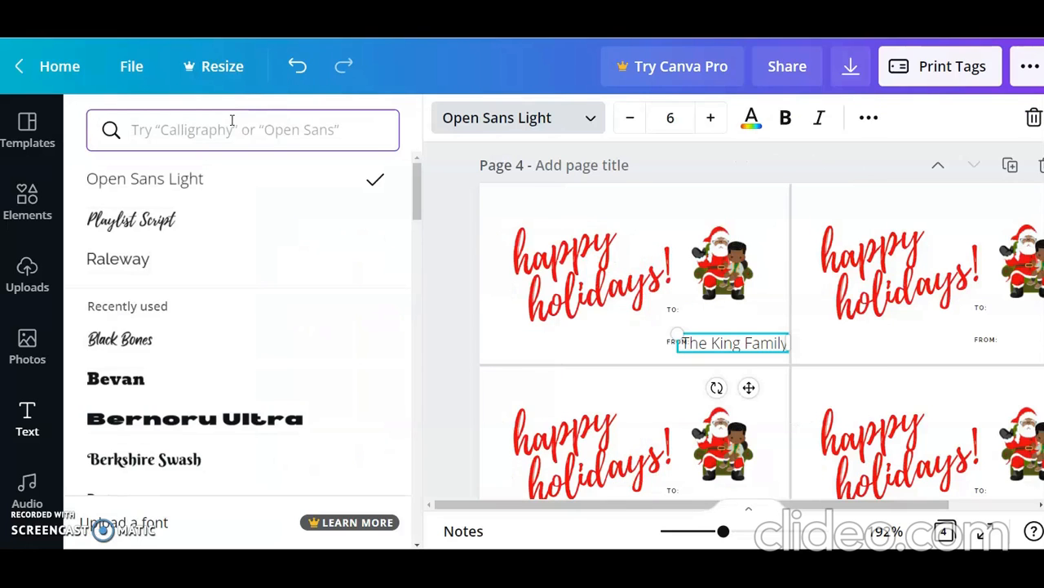
click(187, 225)
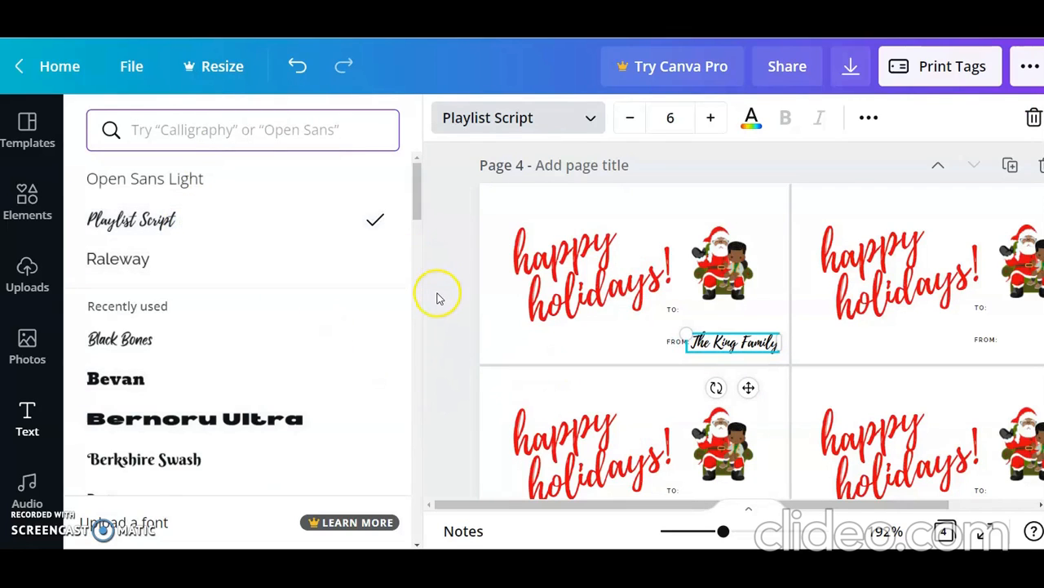
key(Escape)
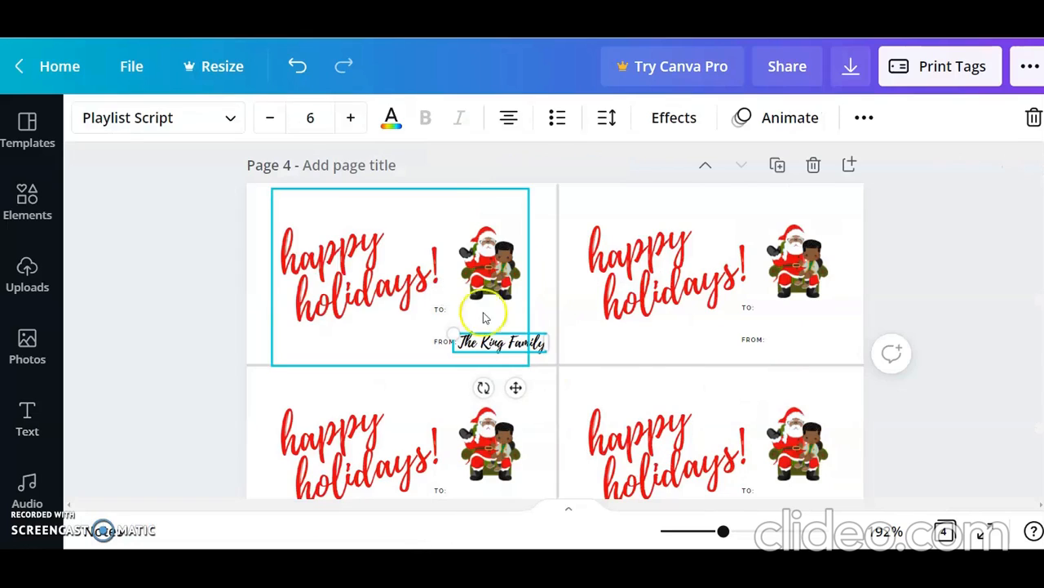
click(907, 405)
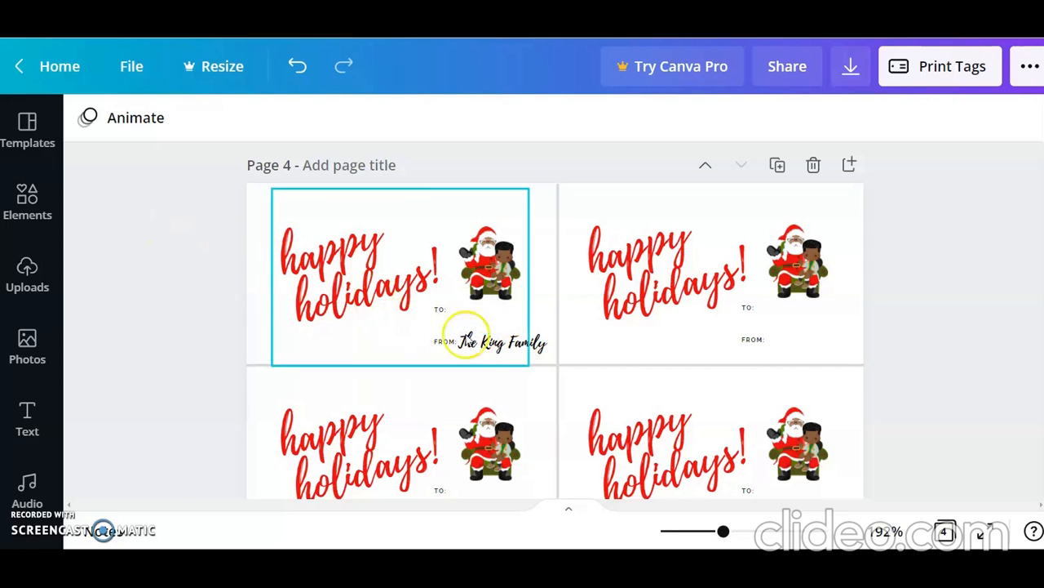
click(529, 354)
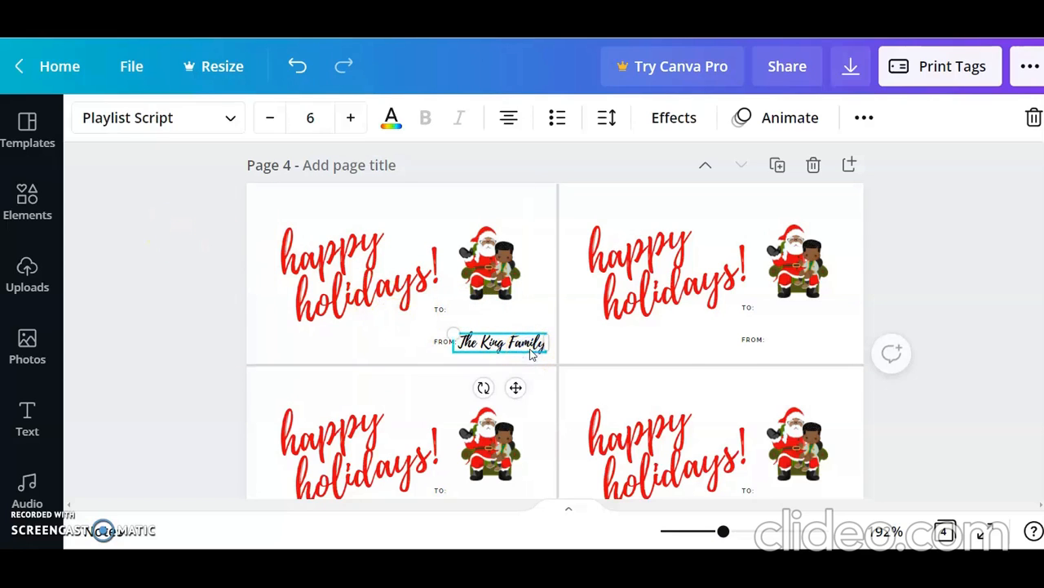
Step: Duplicate the sender text and place the copy beside "FROM:" on the upper-right tag, level with the original
click(863, 119)
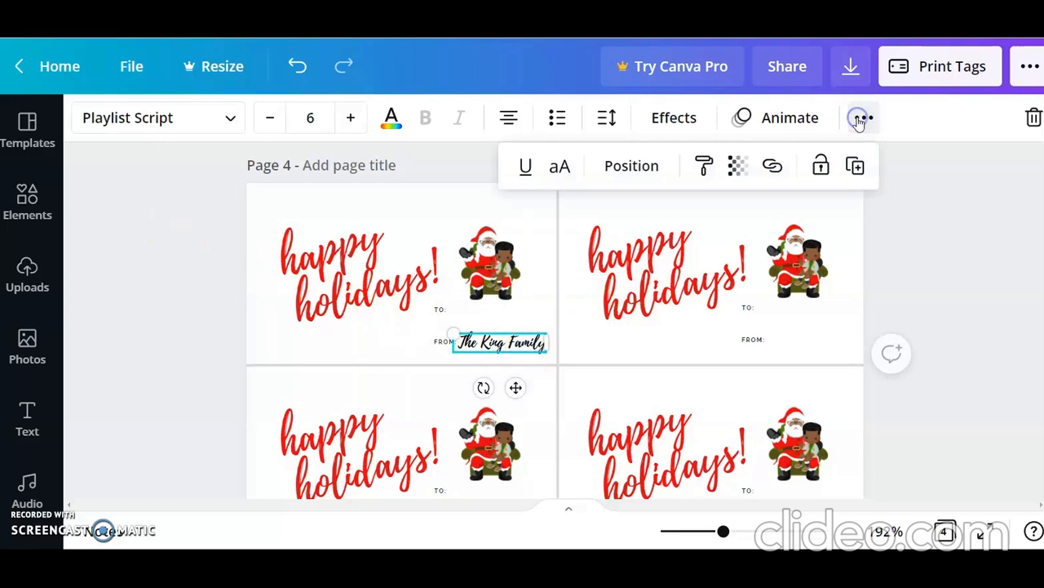
click(854, 166)
drag(542, 401, 814, 343)
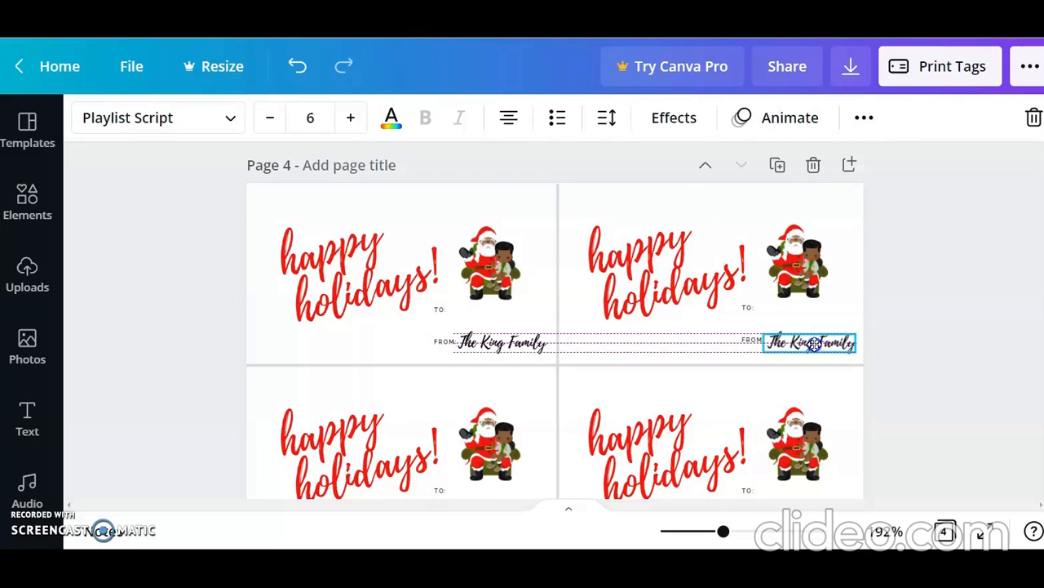
drag(814, 344, 816, 344)
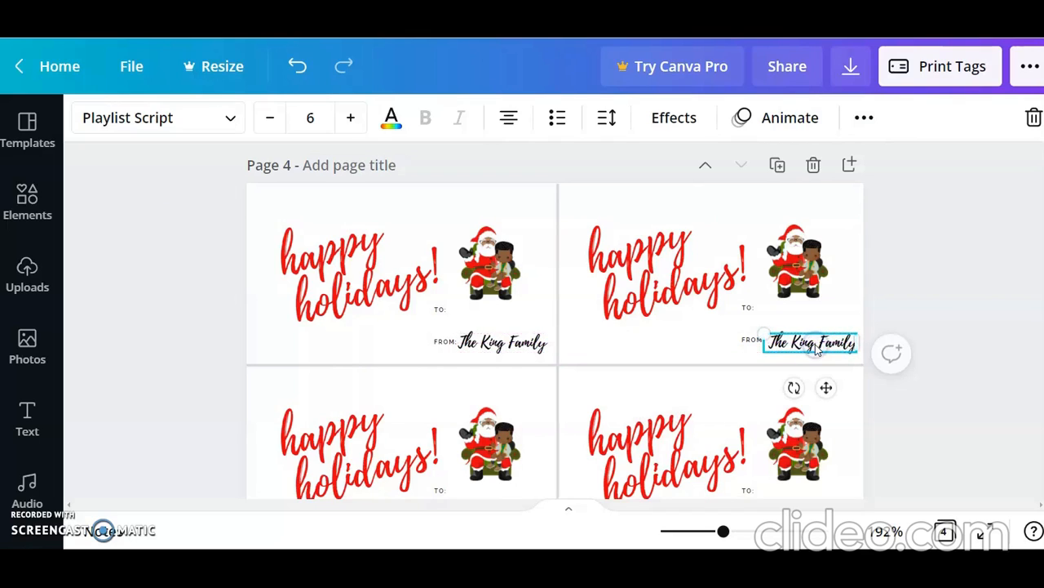
click(922, 323)
drag(920, 359, 583, 201)
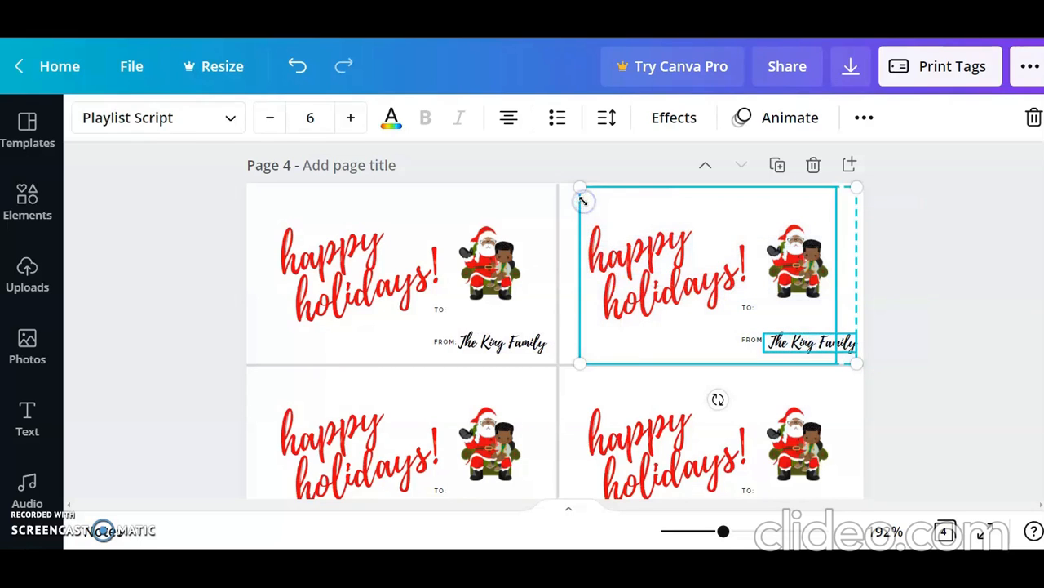
click(860, 122)
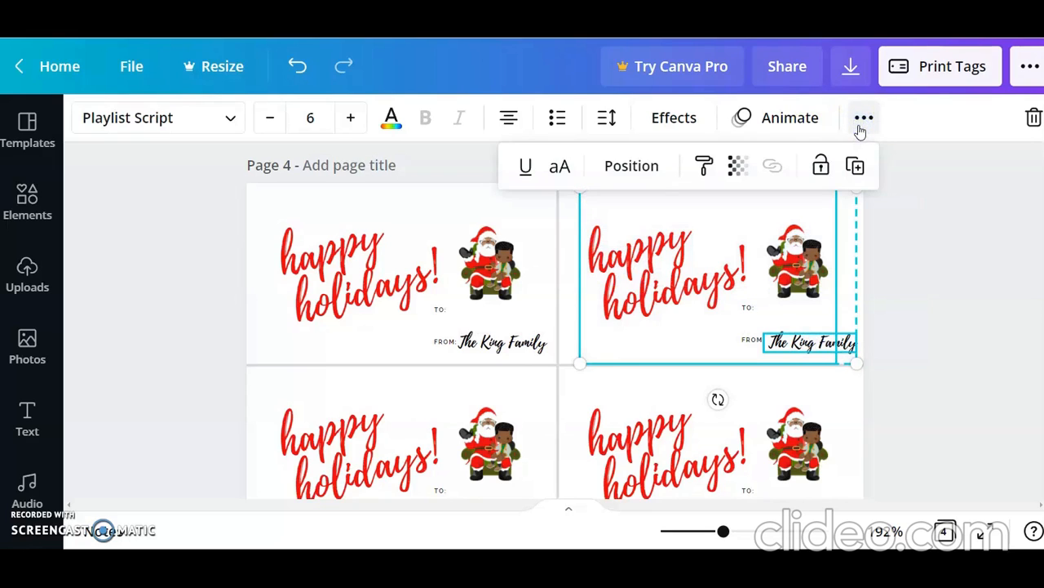
click(918, 285)
click(757, 222)
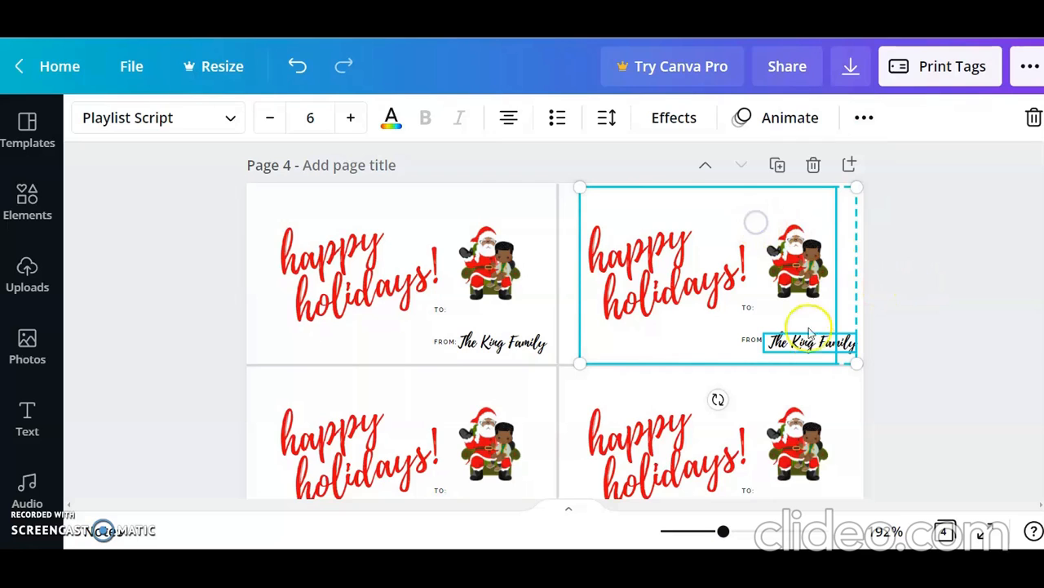
click(928, 347)
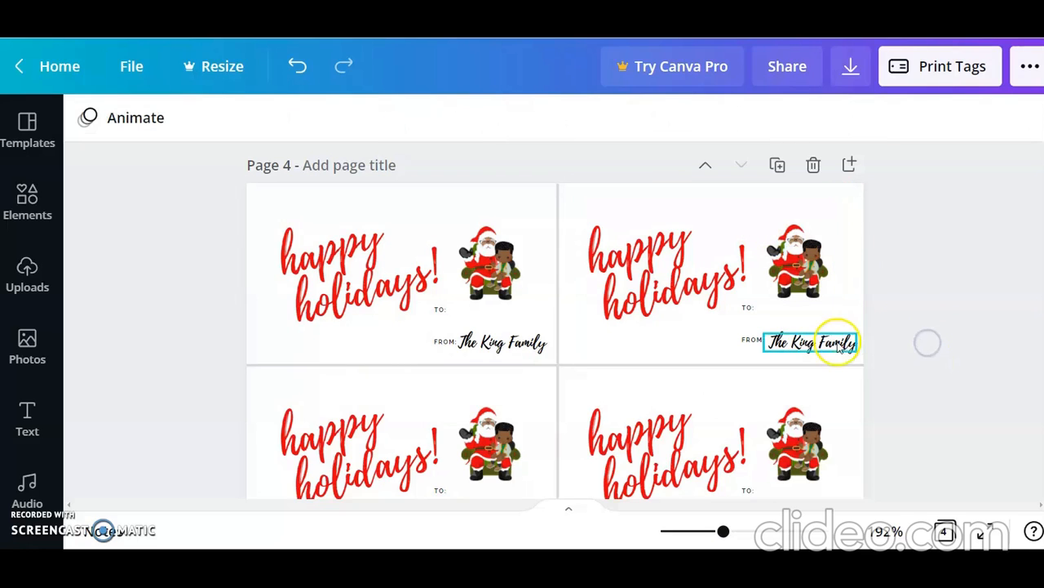
Step: Ungroup the elements of the upper-right tag
click(787, 277)
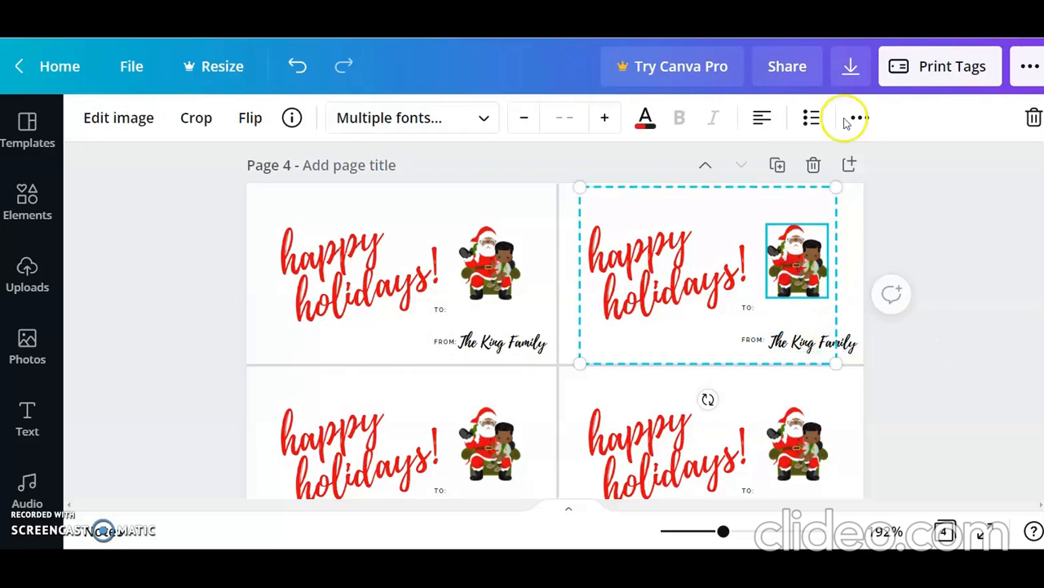
click(860, 118)
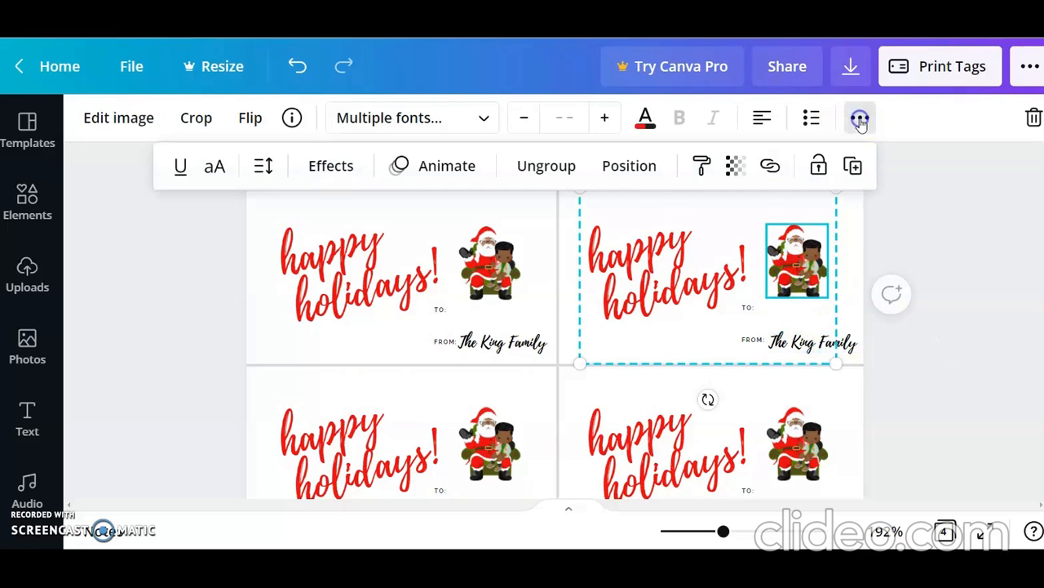
click(561, 165)
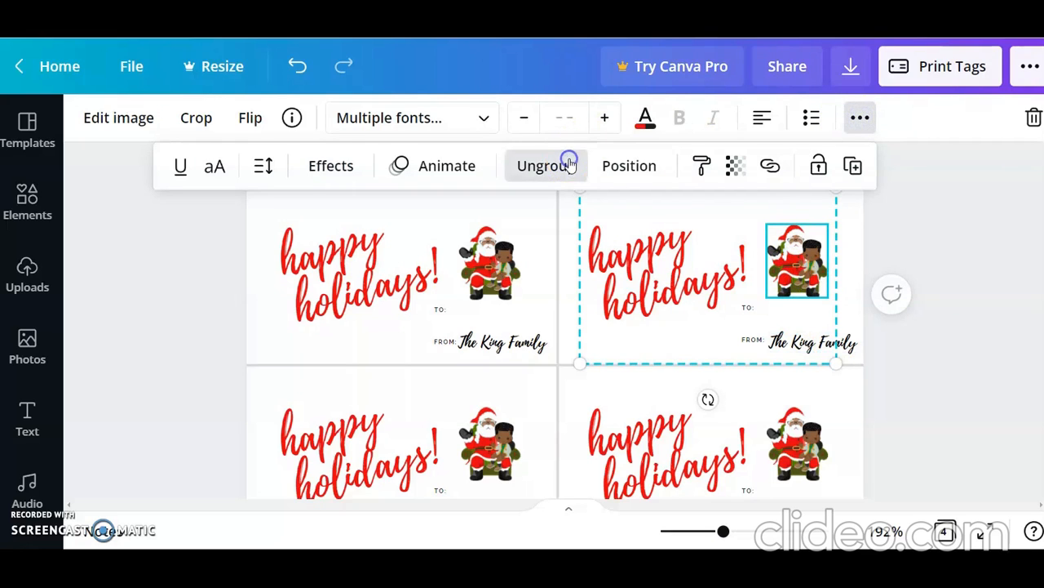
click(915, 327)
Step: Group all elements of the upper-right tag together with its sender text
drag(943, 362, 580, 196)
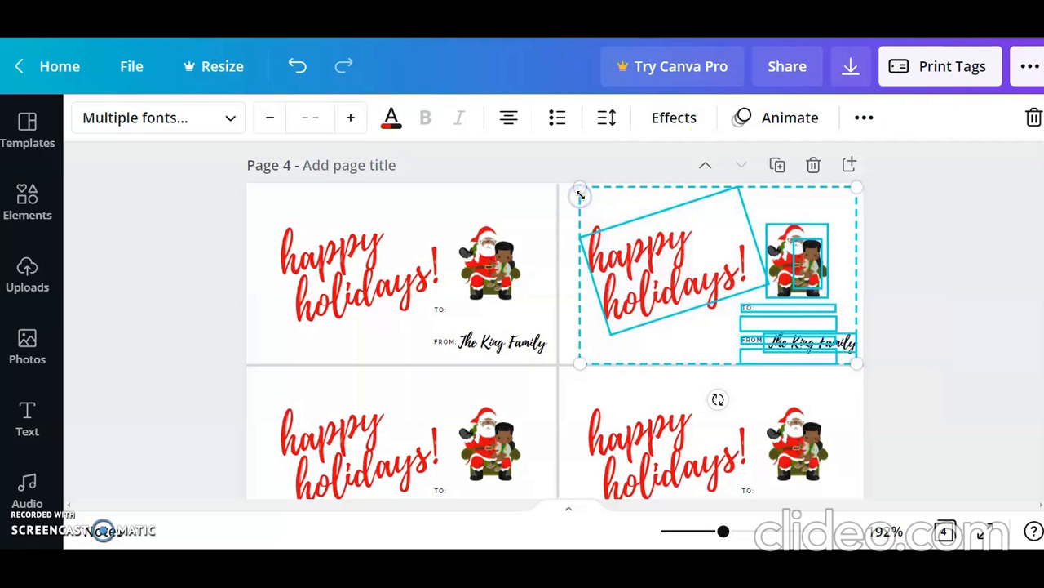
click(864, 118)
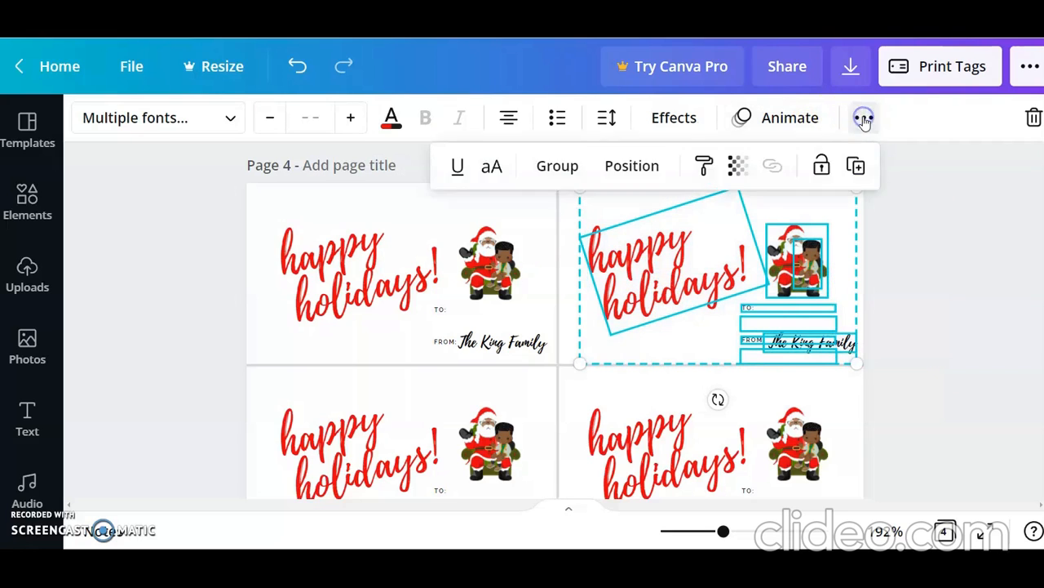
click(558, 168)
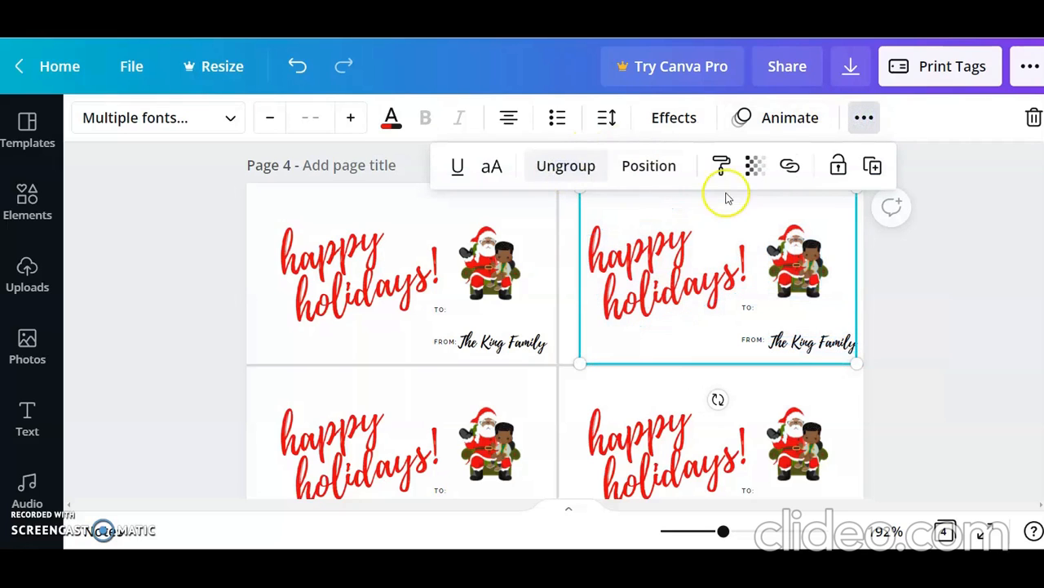
Step: Delete the whole lower-right tag group that lacks the sender text
scroll(1003, 410, down, 1)
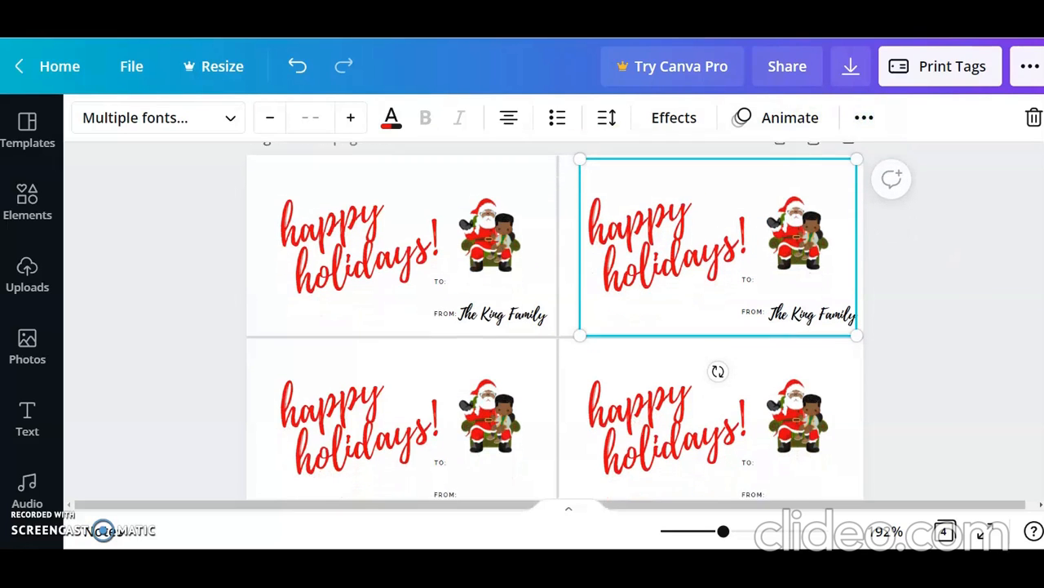
click(1003, 410)
click(719, 384)
click(720, 383)
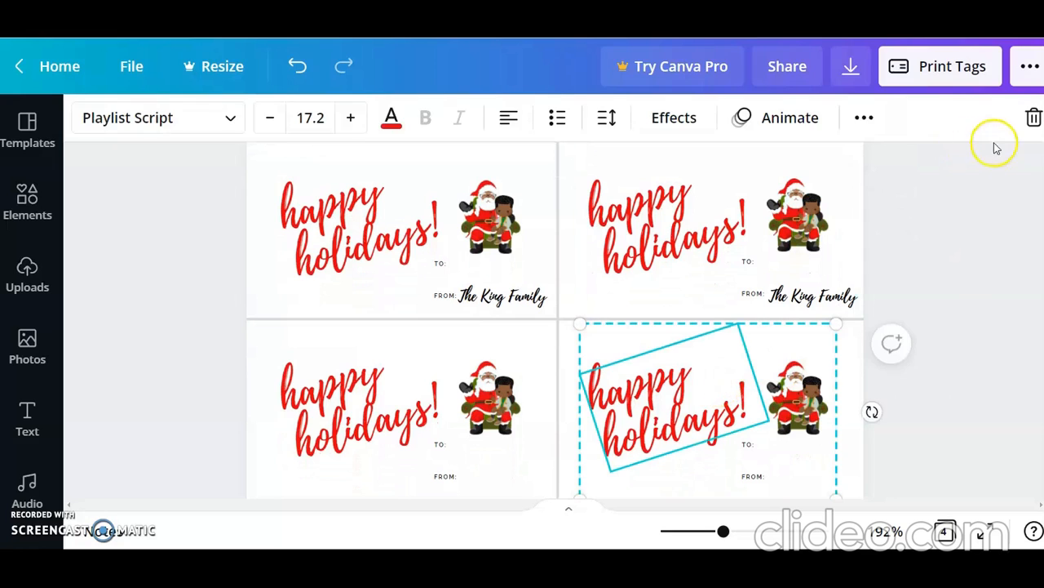
click(1030, 120)
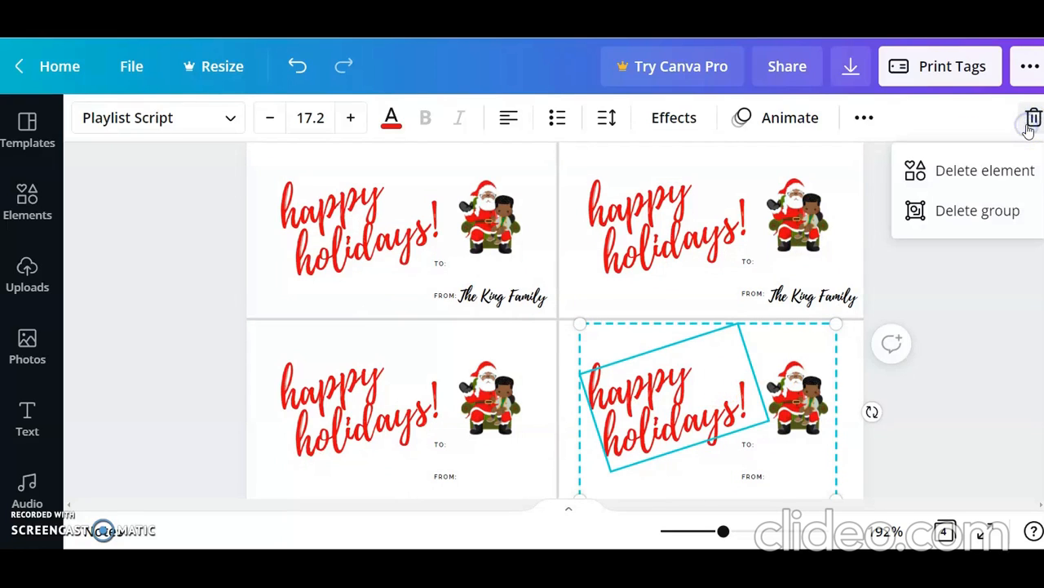
click(971, 219)
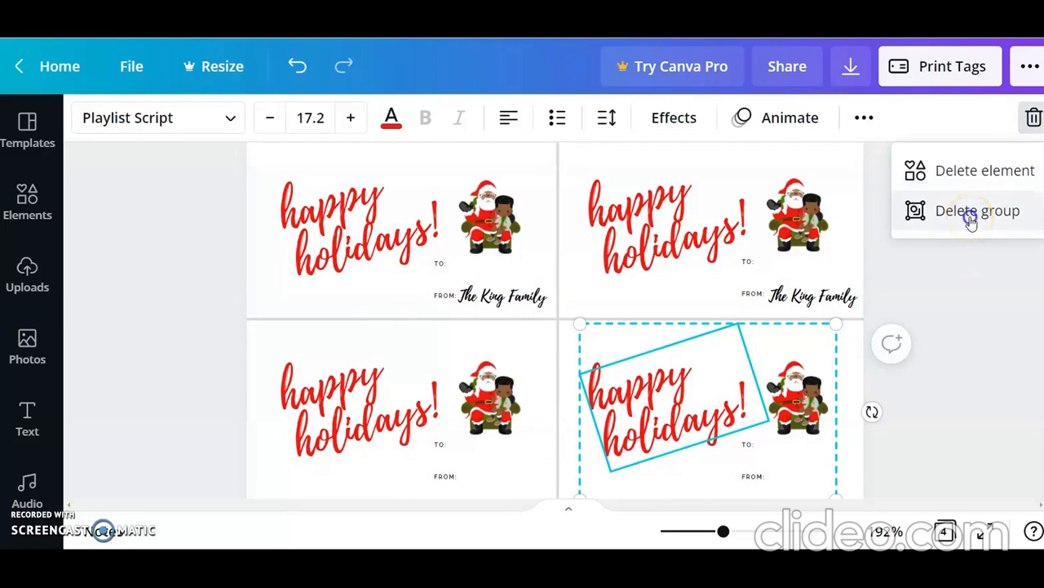
Step: Duplicate the upper-right tag group and position the copy inside the empty lower-right section of the page
click(810, 216)
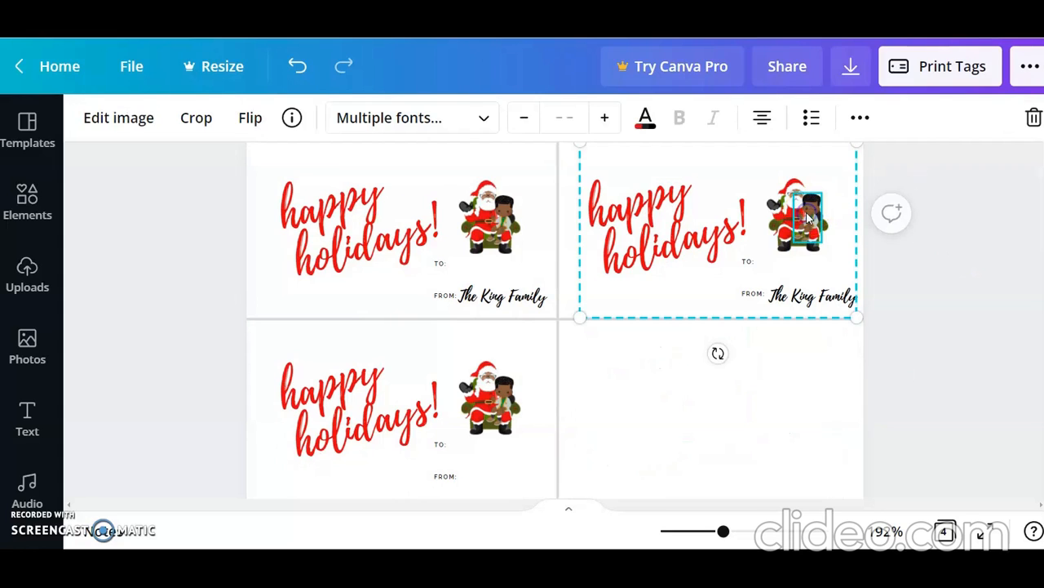
click(860, 119)
click(854, 165)
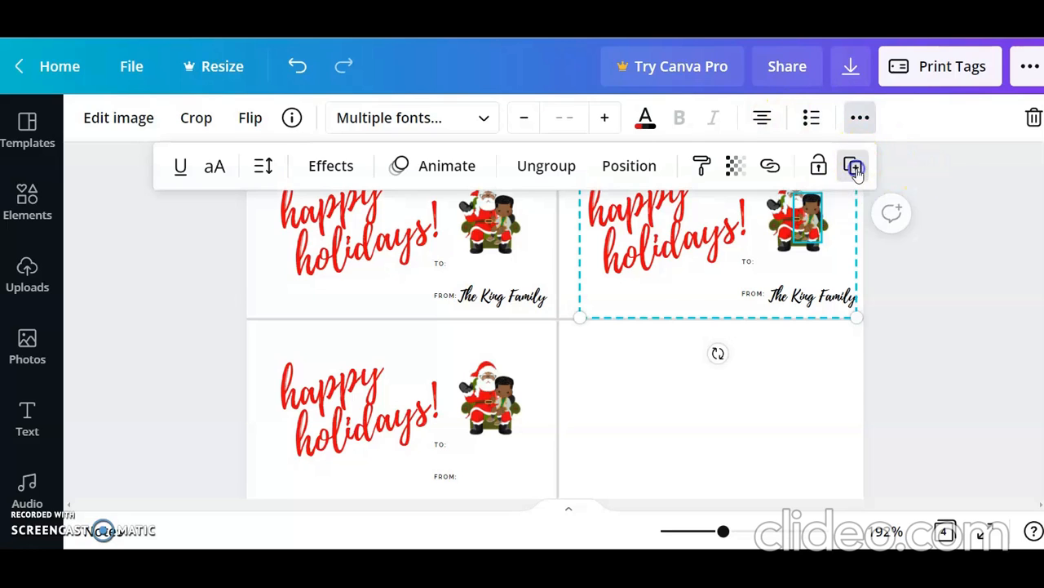
drag(772, 244, 726, 399)
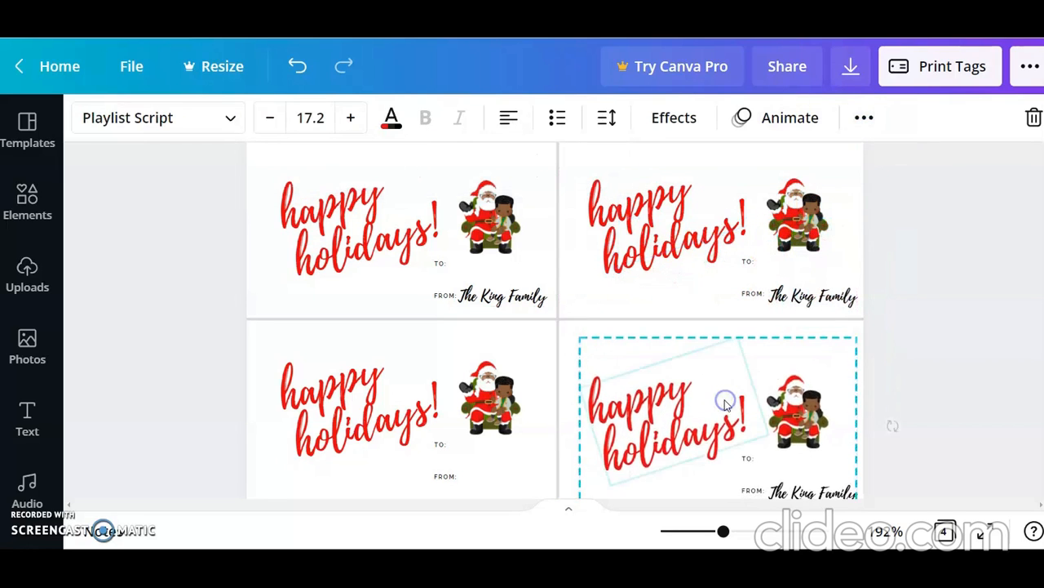
scroll(934, 399, down, 1)
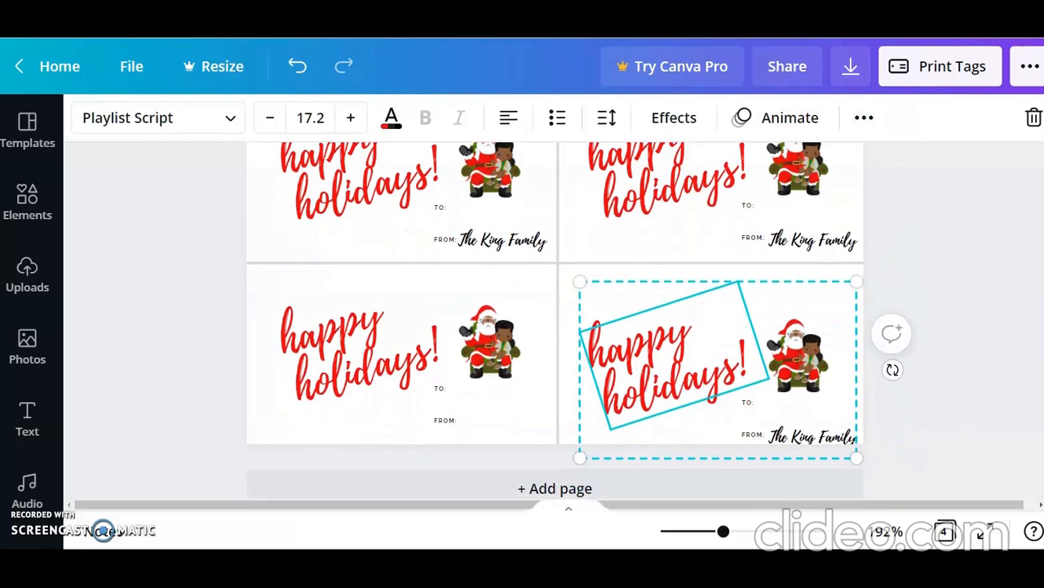
click(934, 400)
mouse_move(746, 391)
mouse_down()
mouse_move(736, 373)
mouse_move(739, 382)
mouse_up()
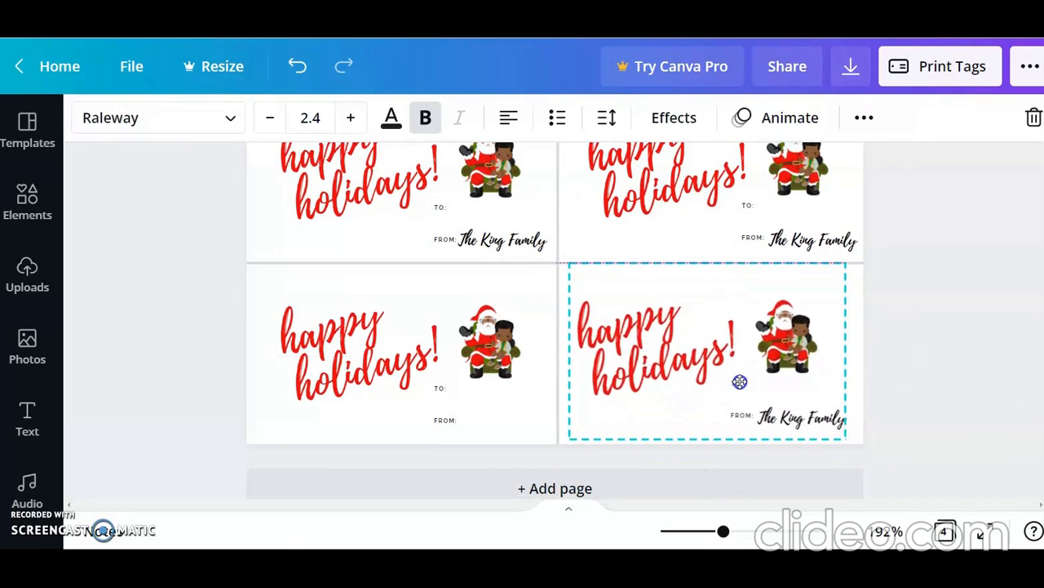
Step: Delete the whole lower-left tag group that lacks the sender text
click(490, 341)
click(849, 69)
click(859, 119)
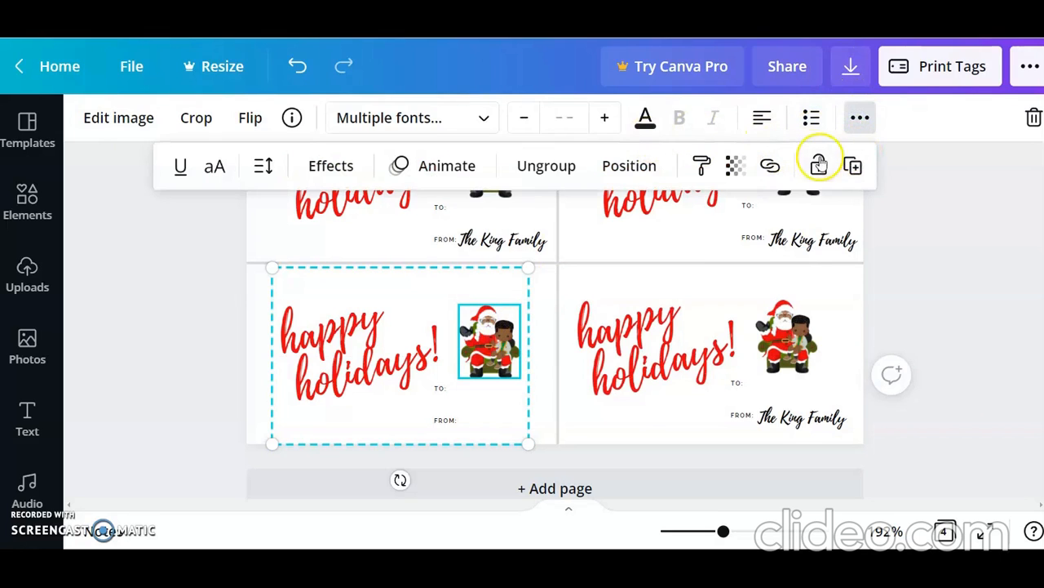
click(1032, 119)
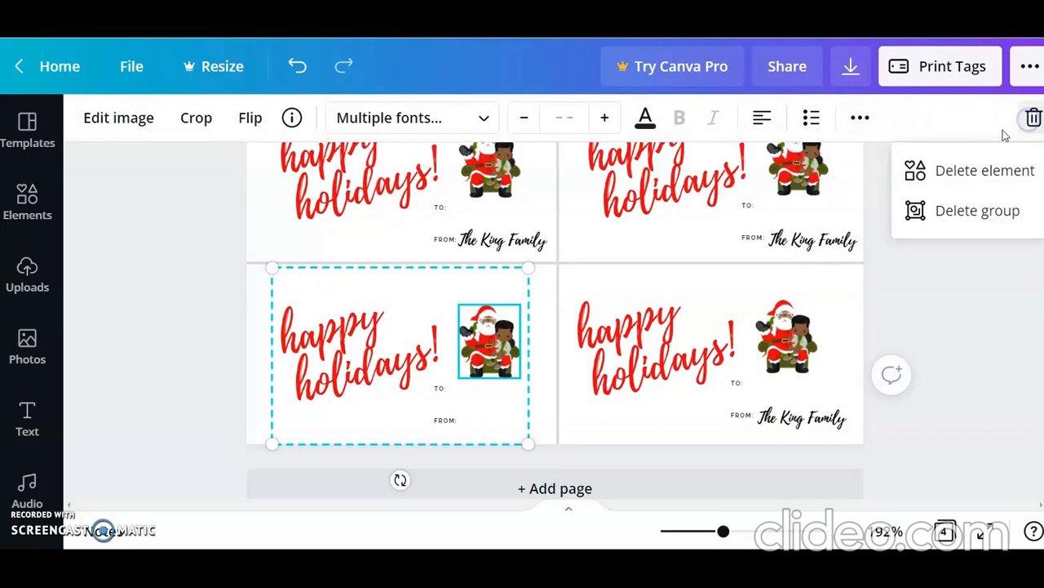
click(960, 210)
Step: Duplicate the lower-right tag group and position the copy in the empty lower-left section of the page
click(735, 345)
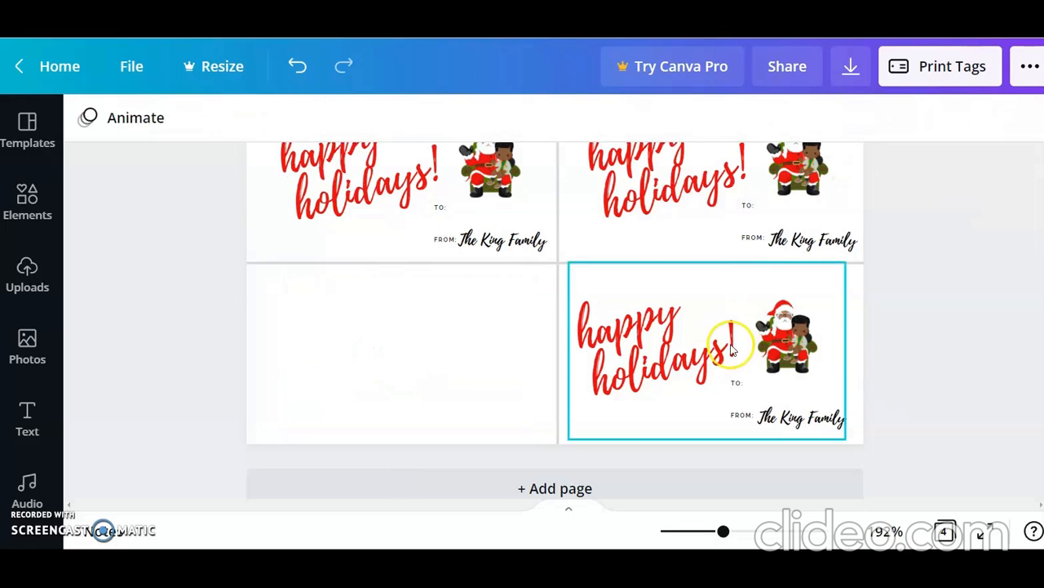
click(729, 345)
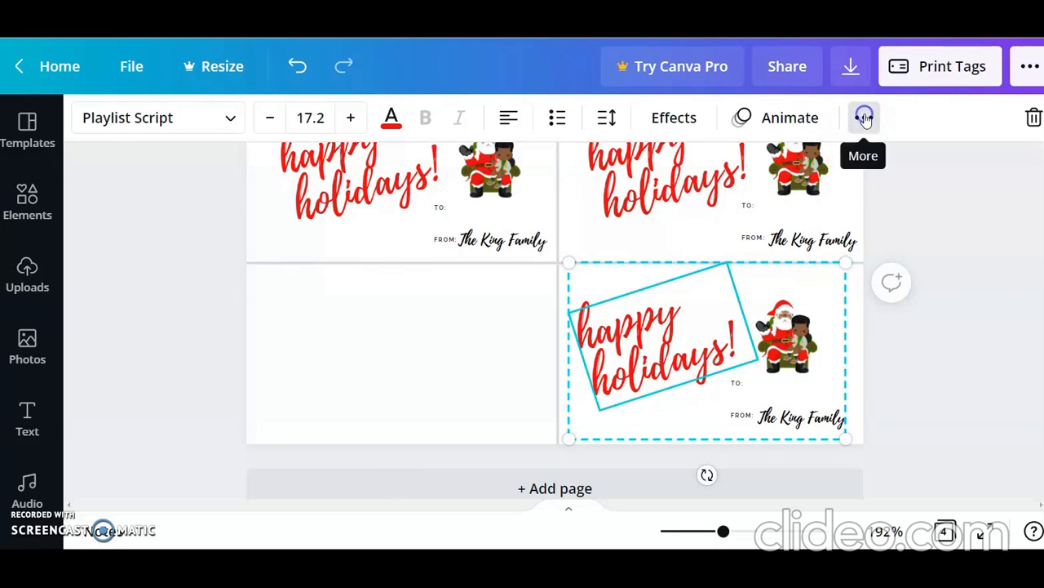
click(865, 117)
click(856, 166)
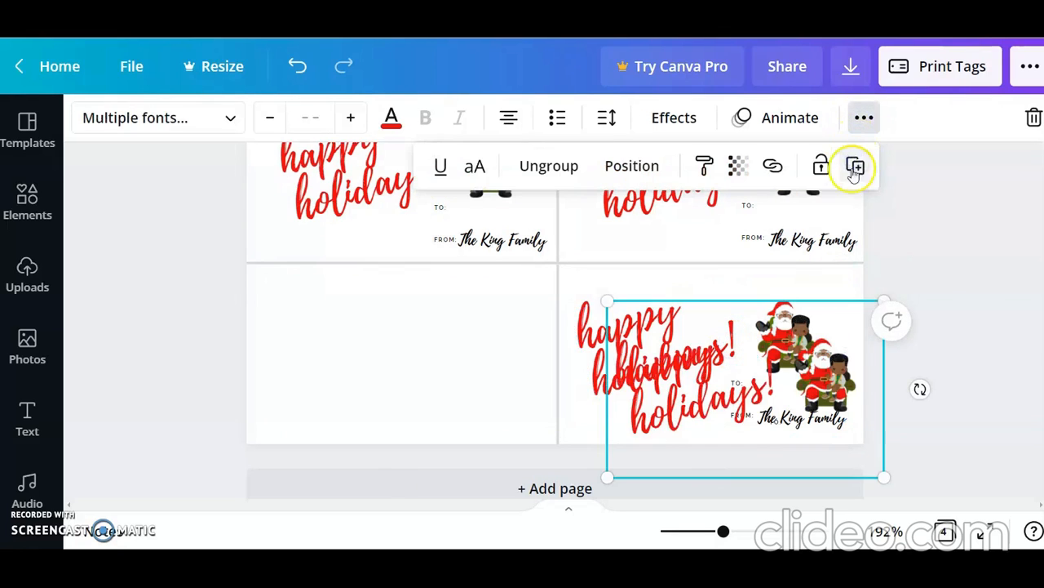
drag(735, 373, 396, 348)
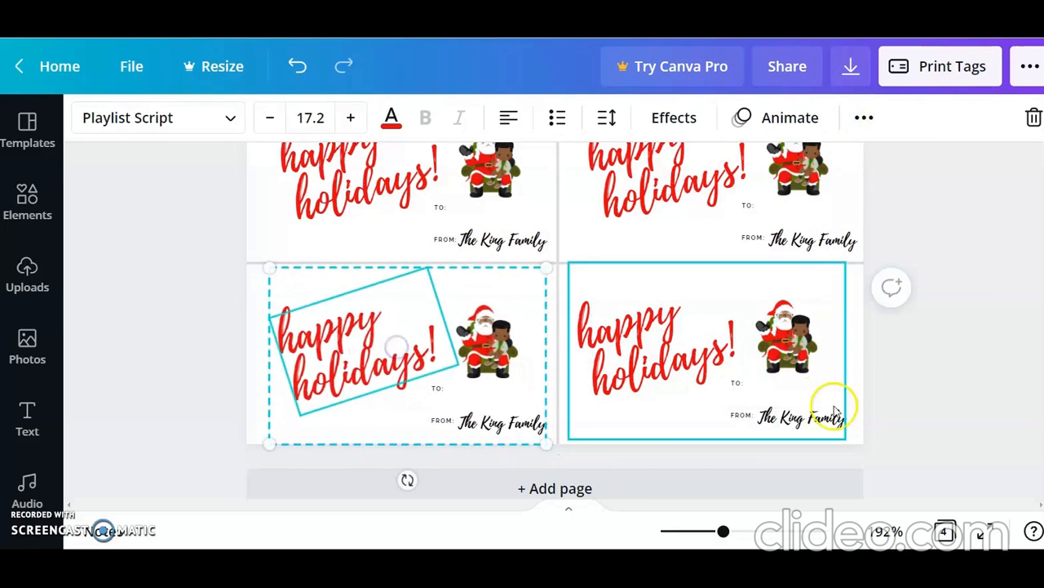
click(1017, 382)
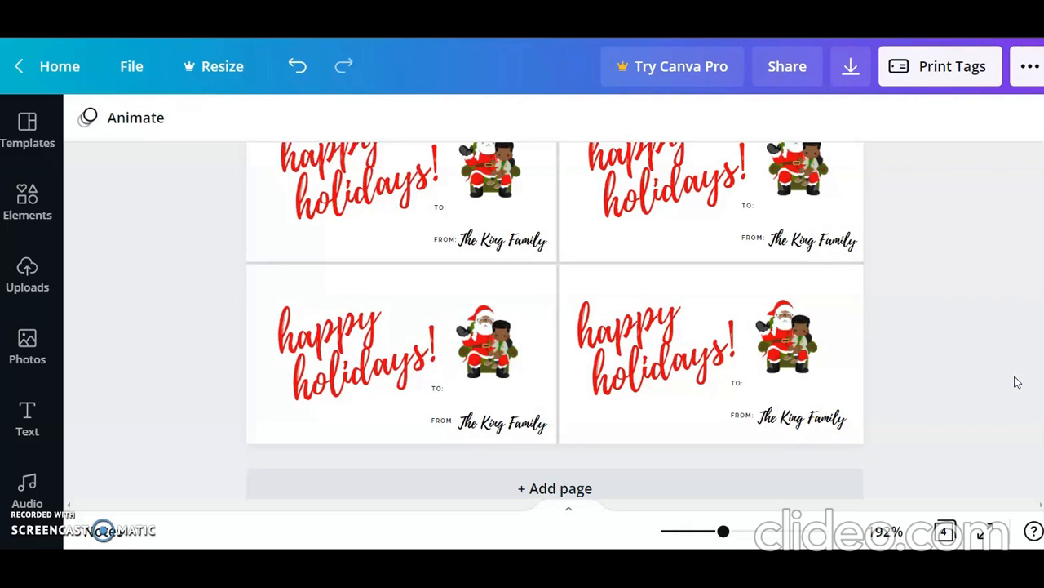
Step: Review the file types available for downloading the design, and close the download settings without downloading
click(853, 65)
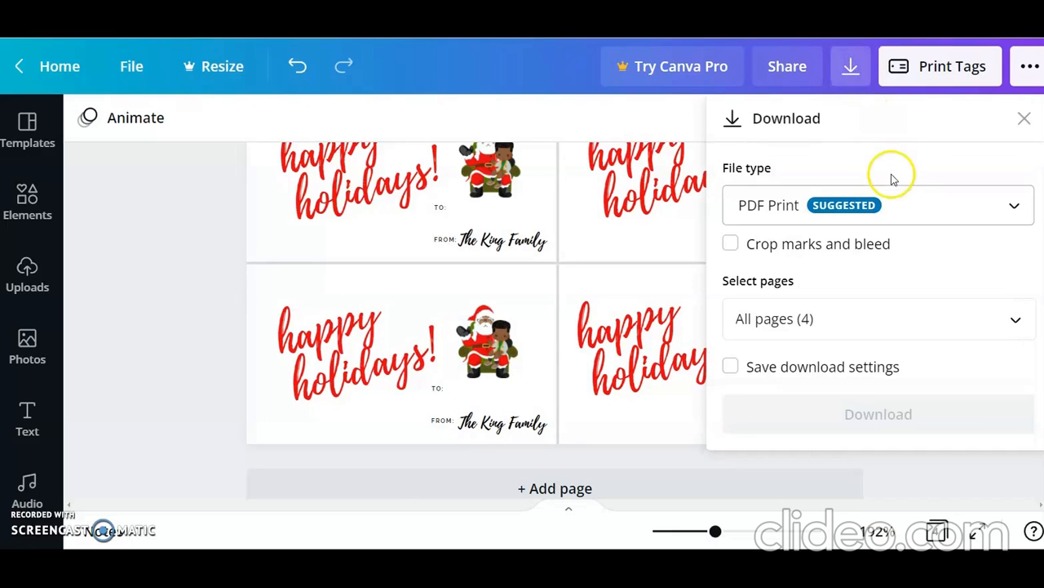
click(1018, 209)
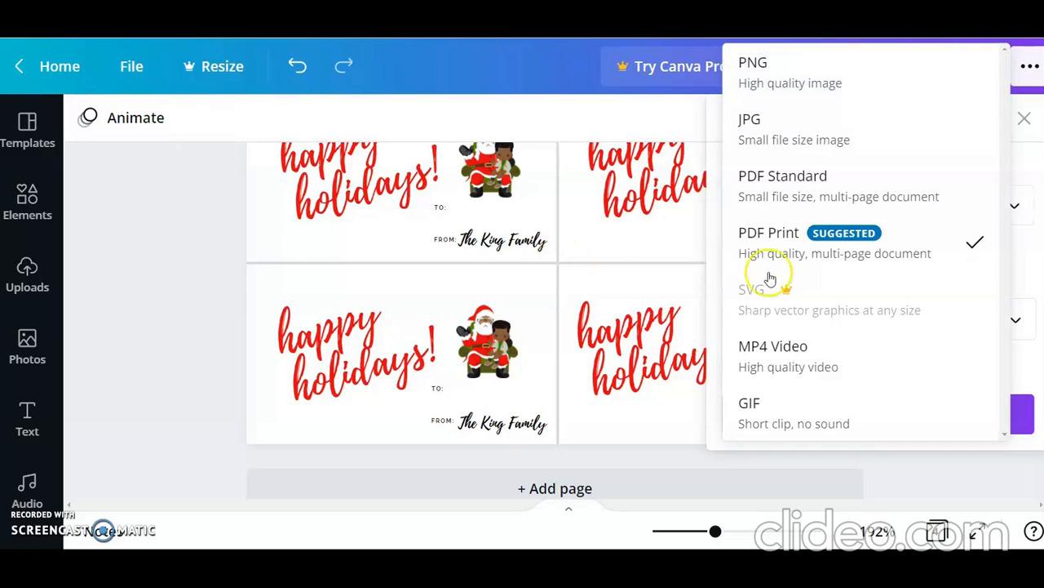
click(930, 464)
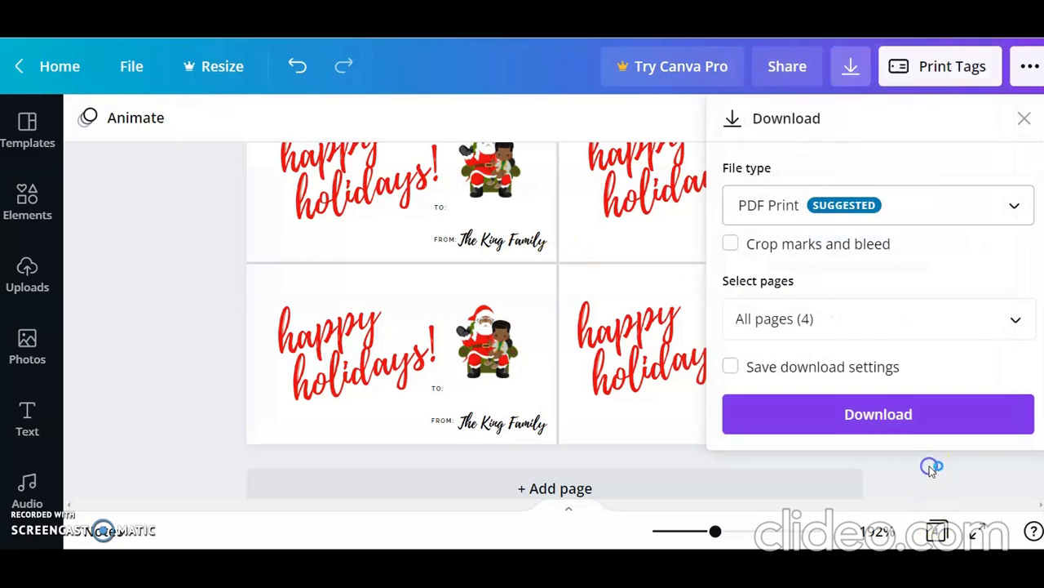
click(1024, 122)
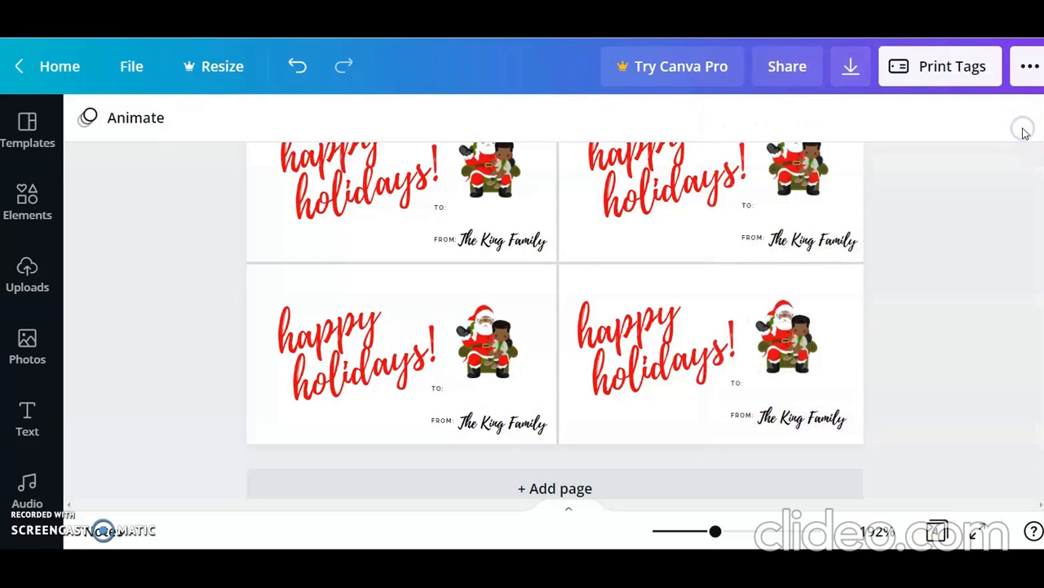
Step: Add a blank page 5 and place a duplicate of page 4's lower-right tag group on it
click(644, 483)
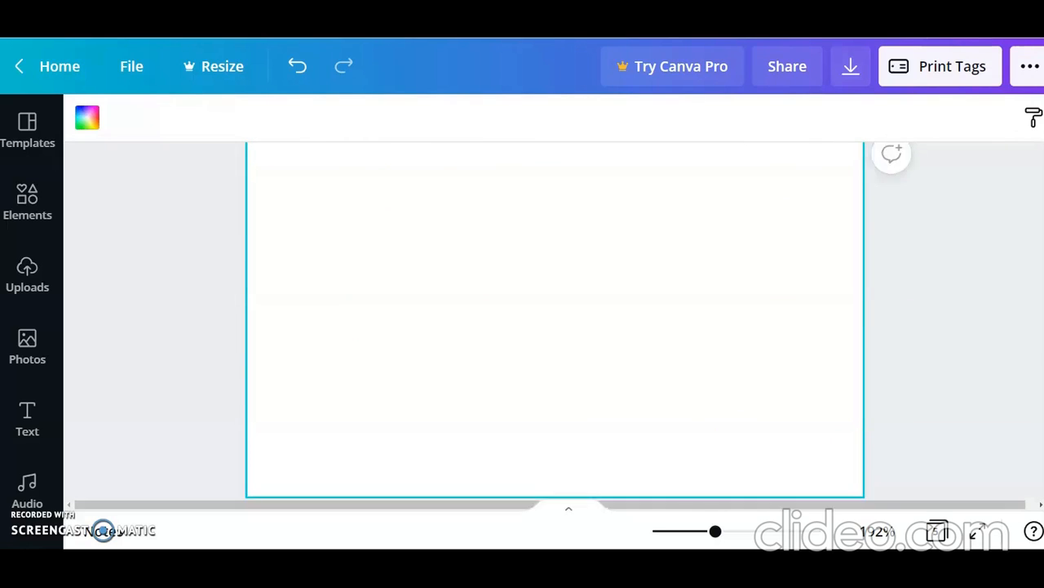
scroll(555, 310, up, 3)
click(787, 265)
click(782, 255)
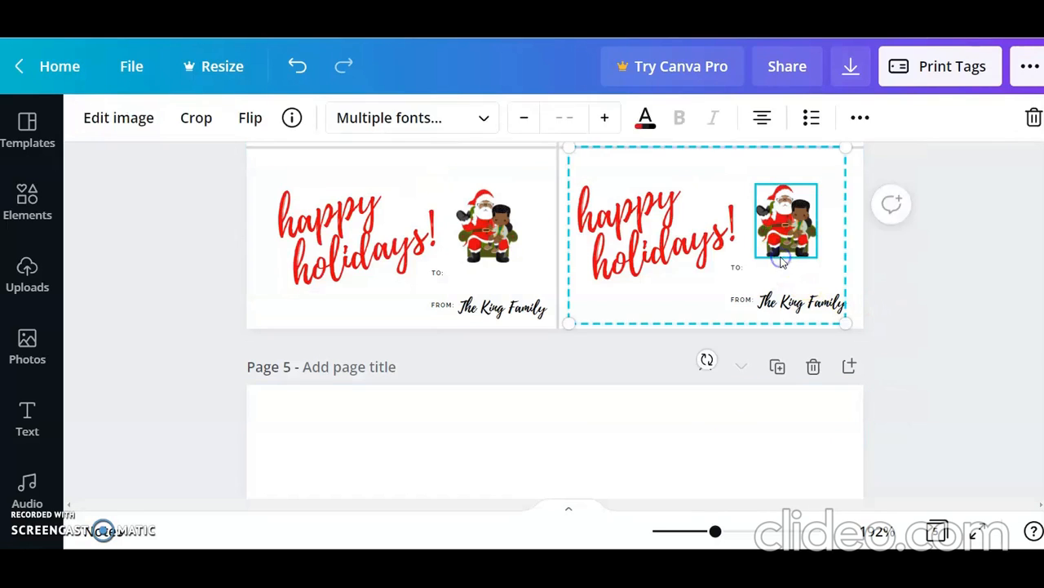
click(867, 119)
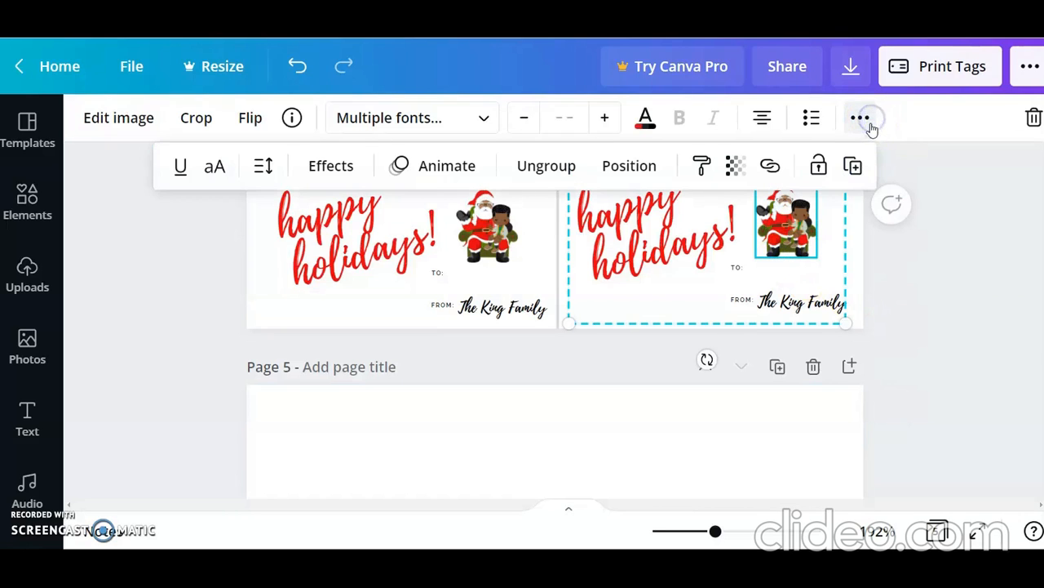
click(851, 169)
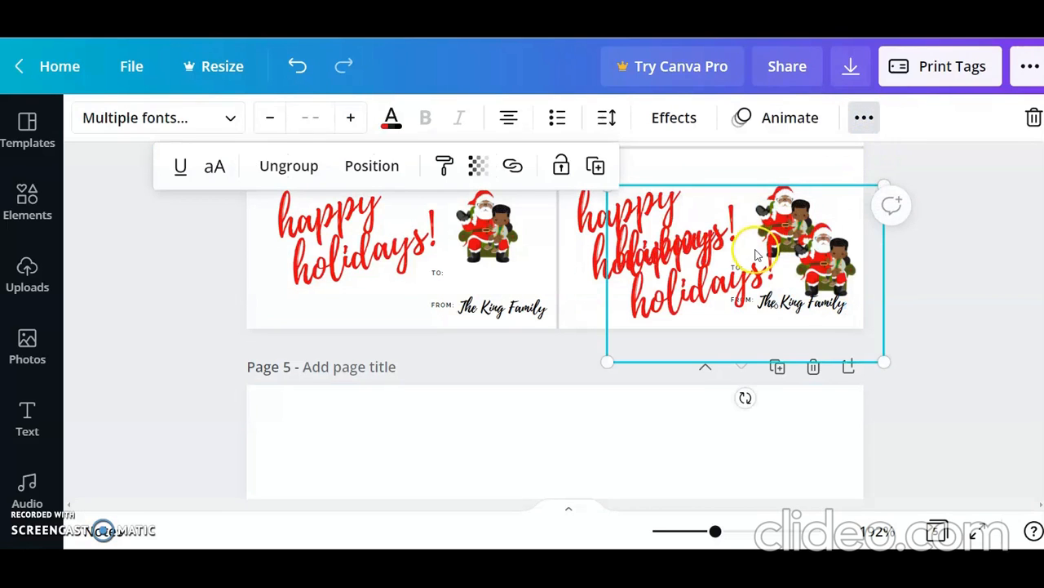
drag(711, 333, 604, 535)
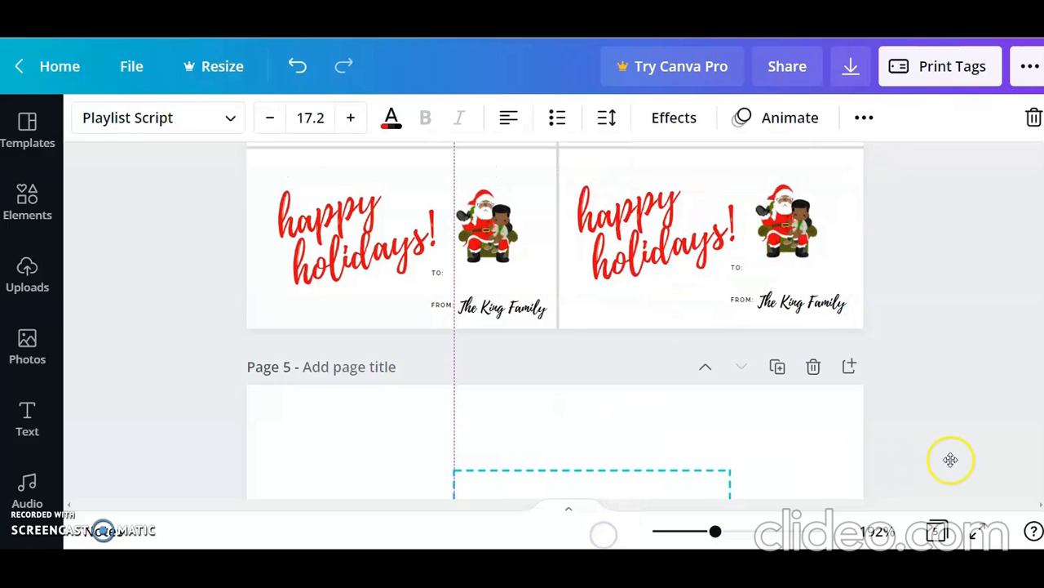
scroll(555, 322, down, 1)
scroll(969, 457, down, 3)
click(963, 444)
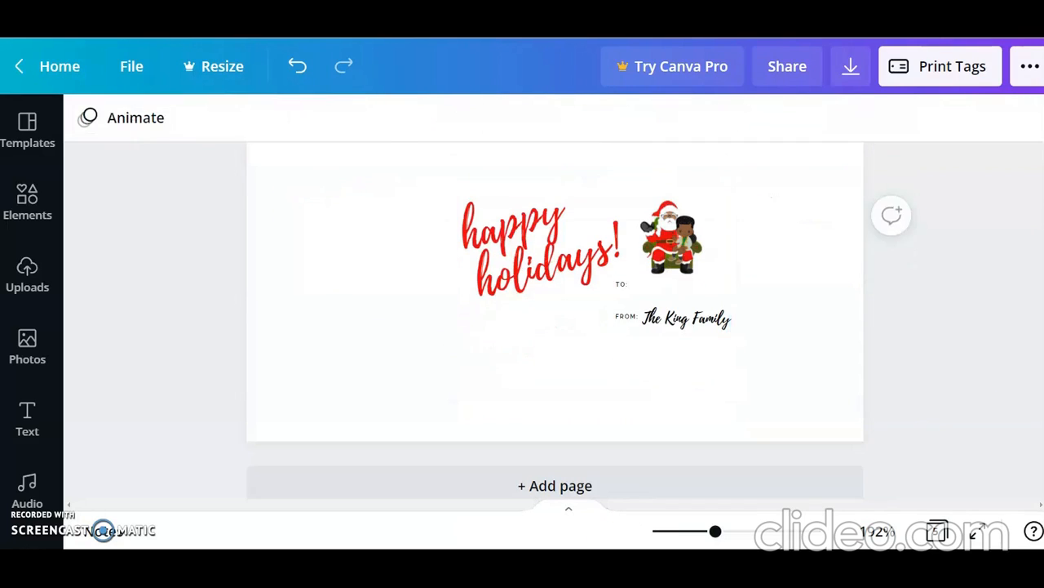
Step: Enlarge the tag group on page 5 to fill most of the page and move it slightly upward
click(577, 289)
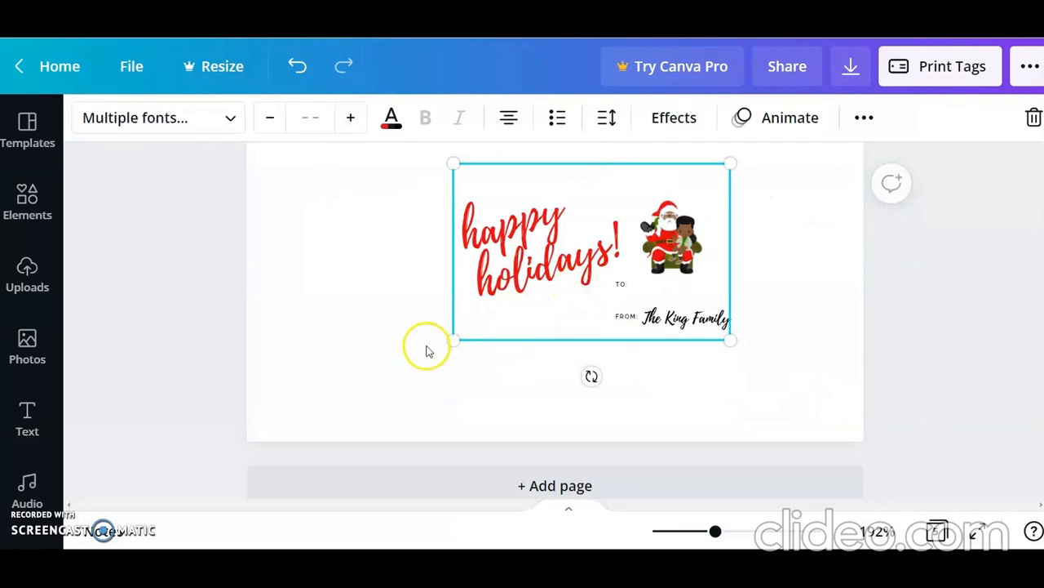
drag(450, 341, 280, 364)
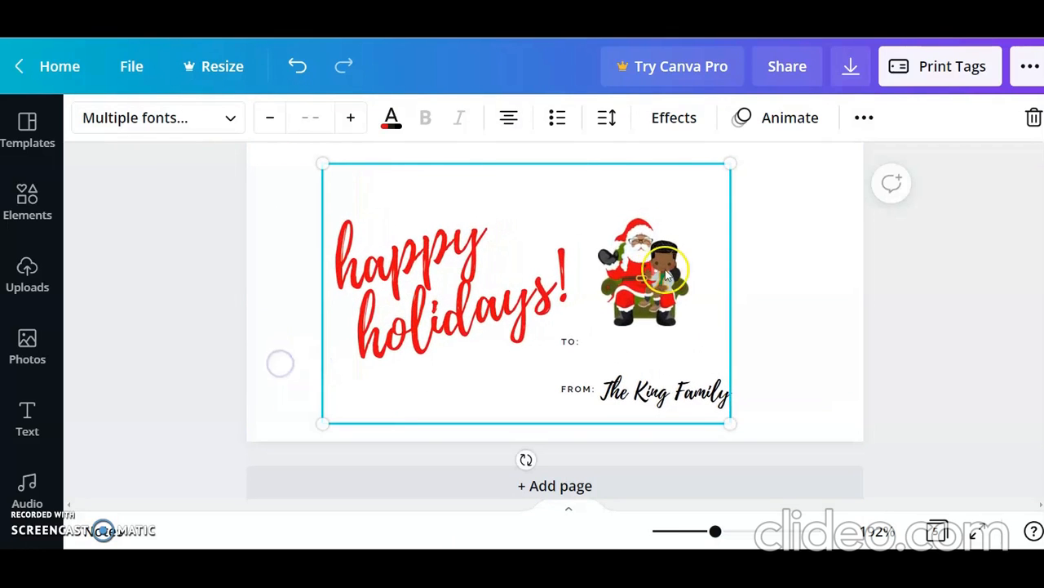
drag(731, 163, 758, 145)
click(630, 276)
drag(630, 274, 633, 257)
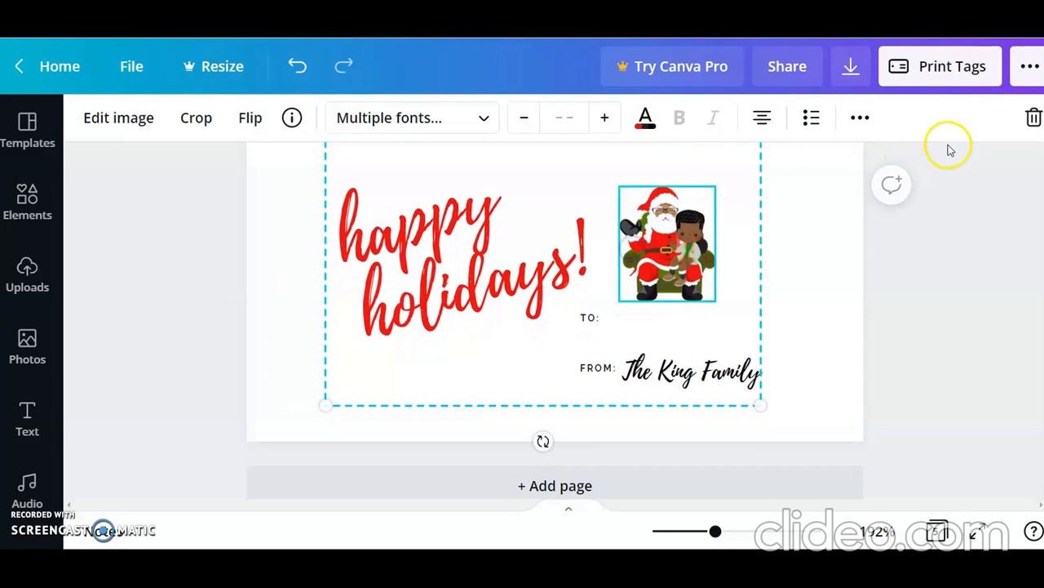
click(932, 315)
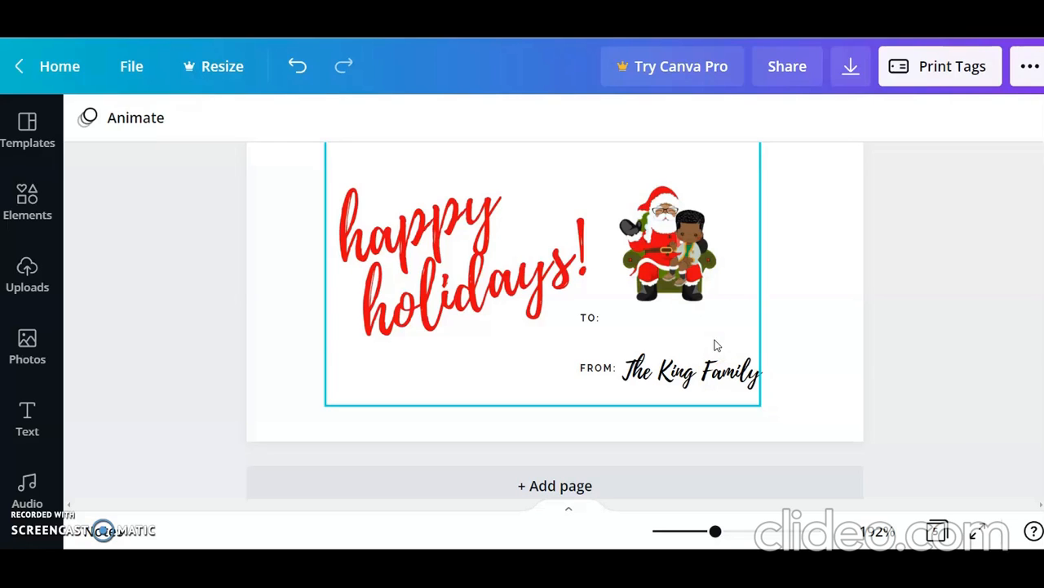
click(907, 368)
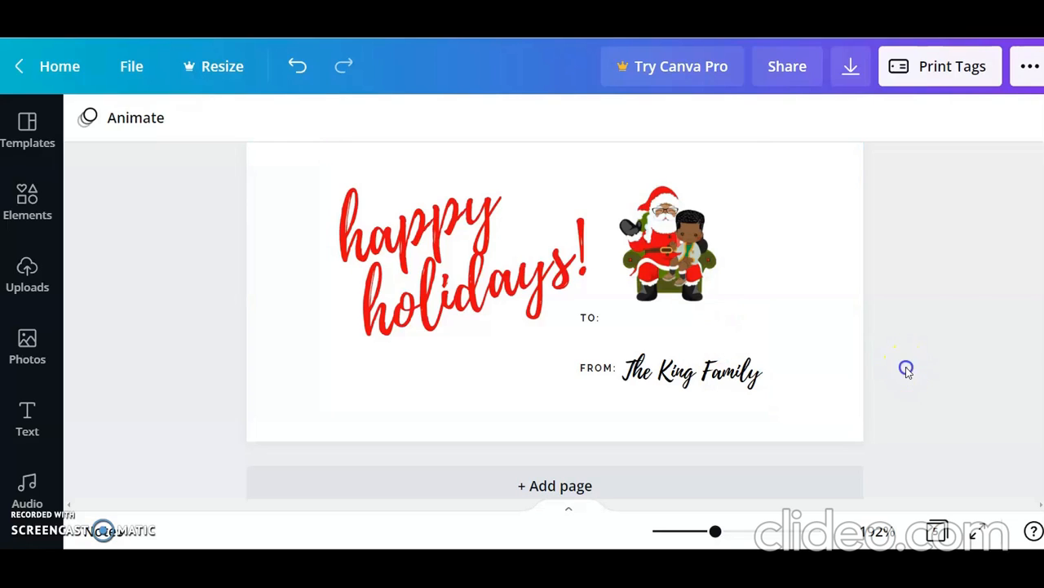
click(763, 403)
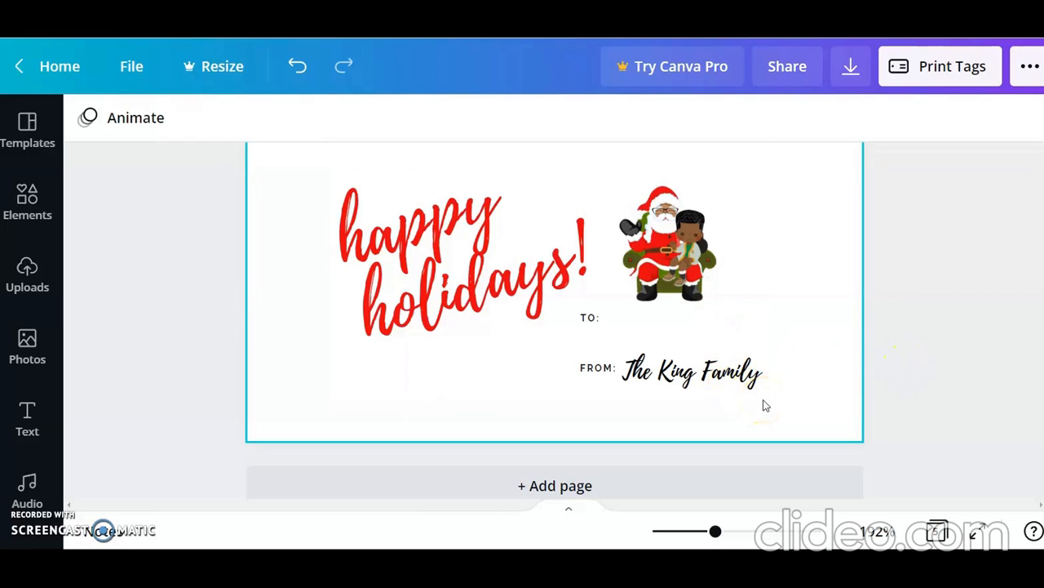